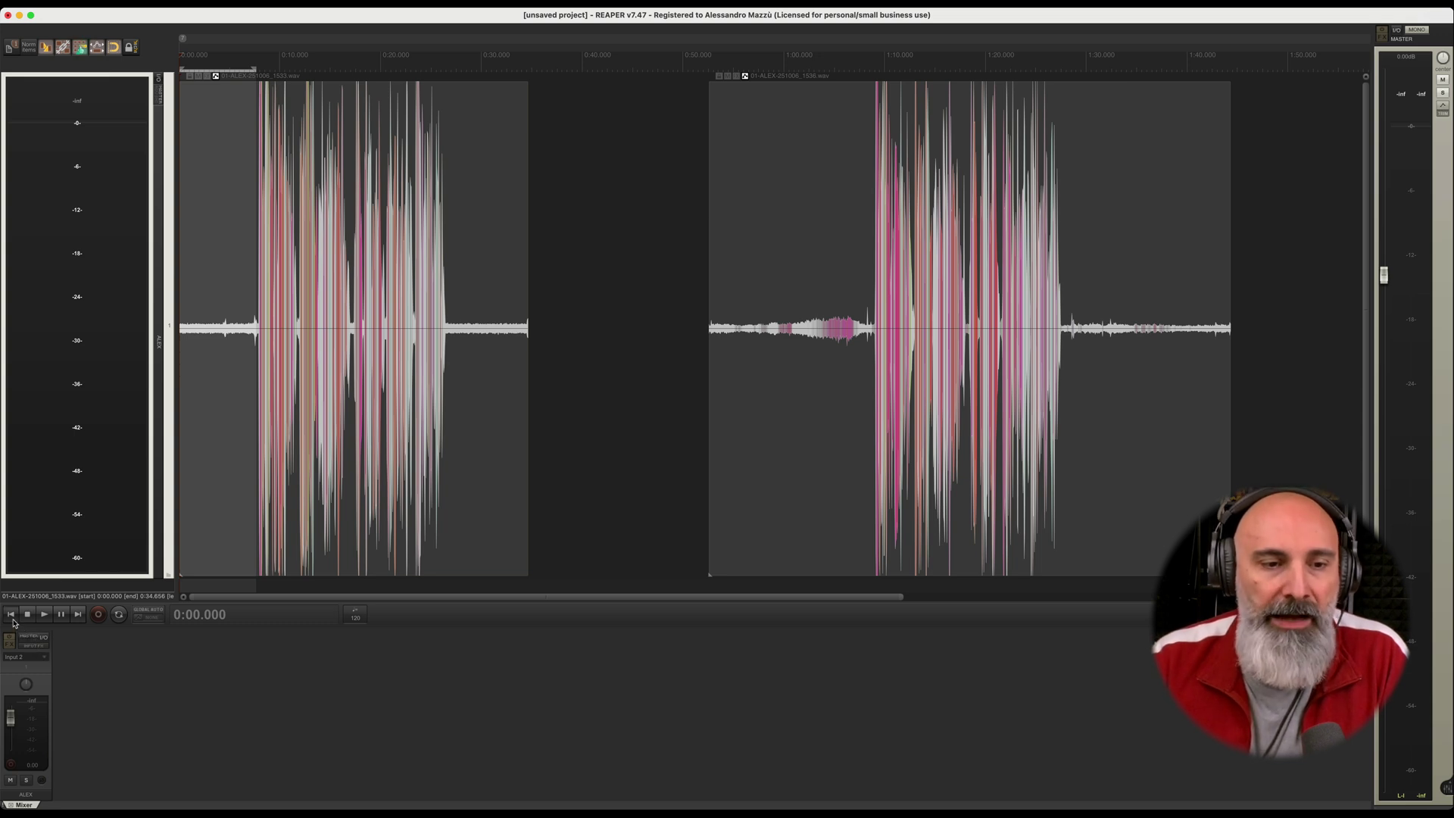
# Play the first voice recording from its start to listen to the unprocessed noise and speech, and stop playback
pyautogui.click(44, 615)
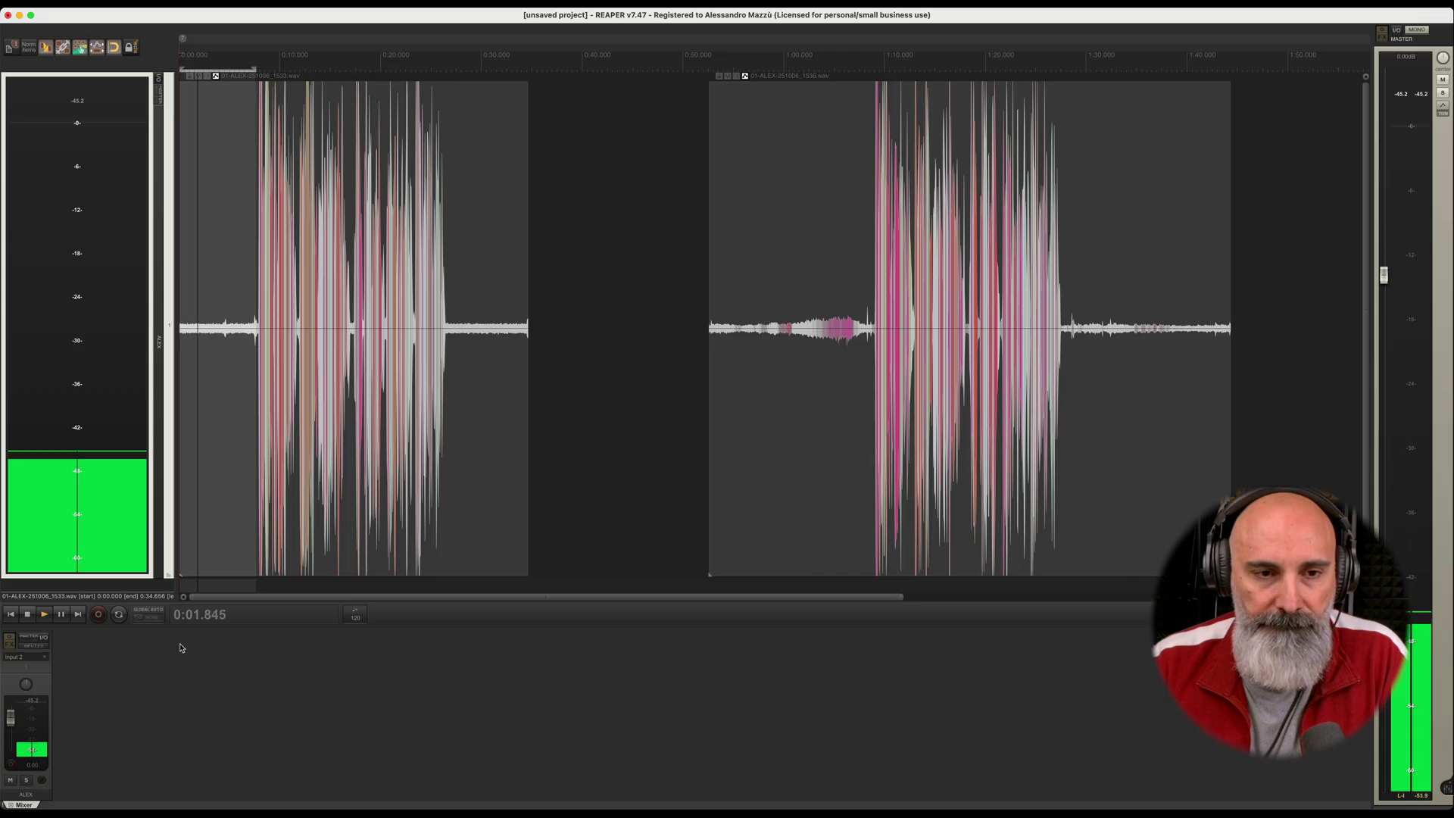
pyautogui.click(30, 615)
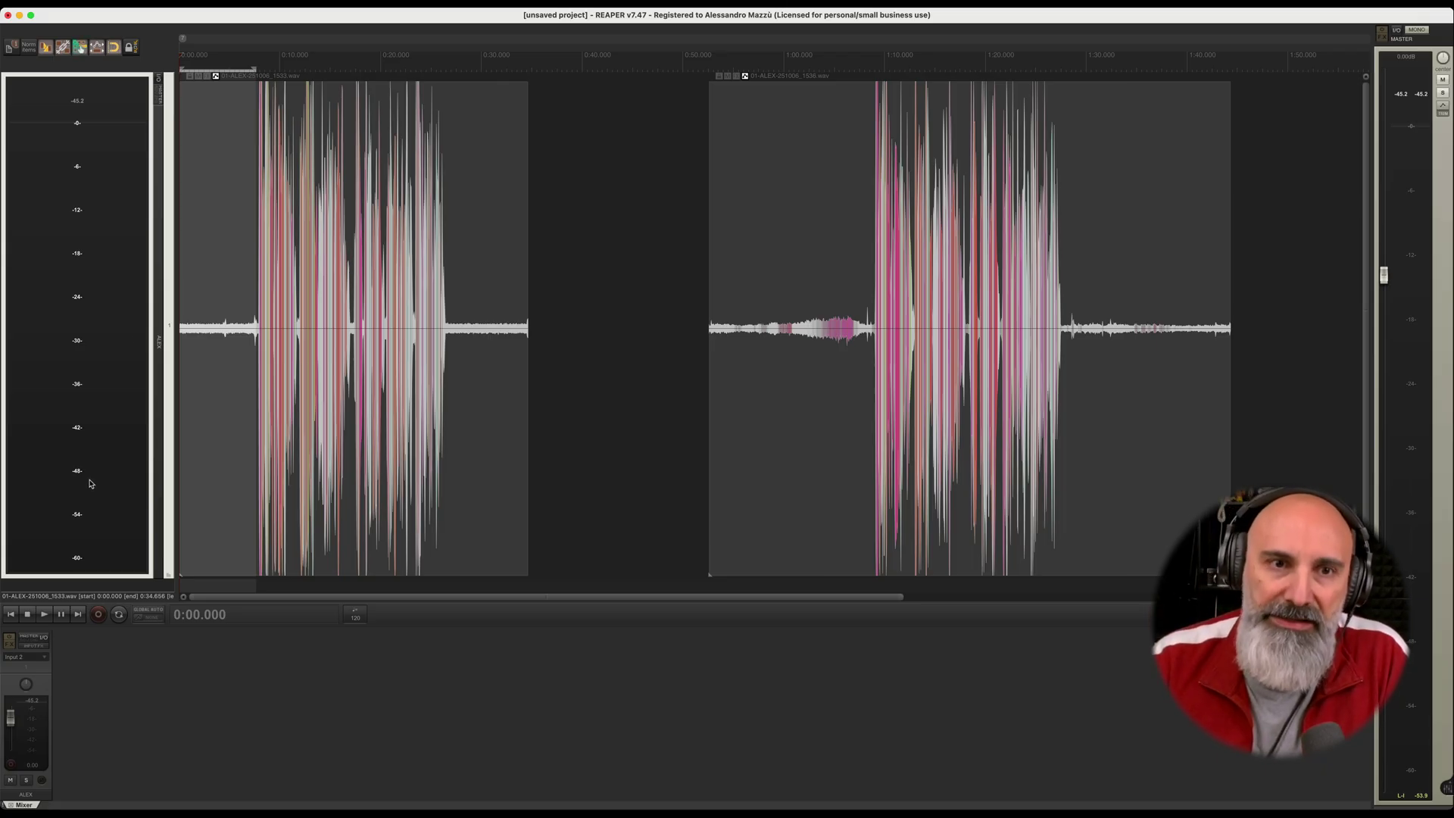
pyautogui.click(45, 615)
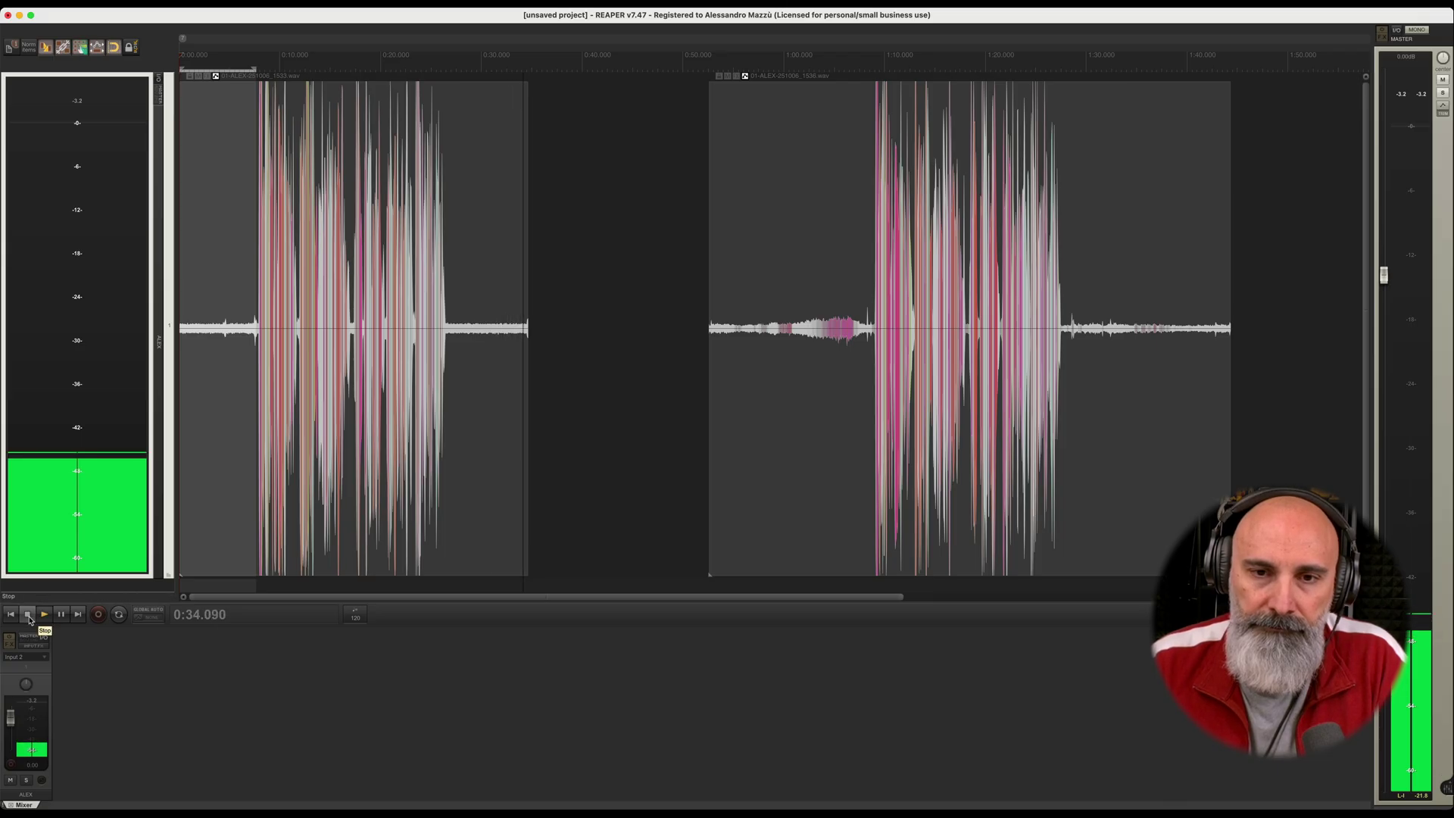
pyautogui.click(28, 614)
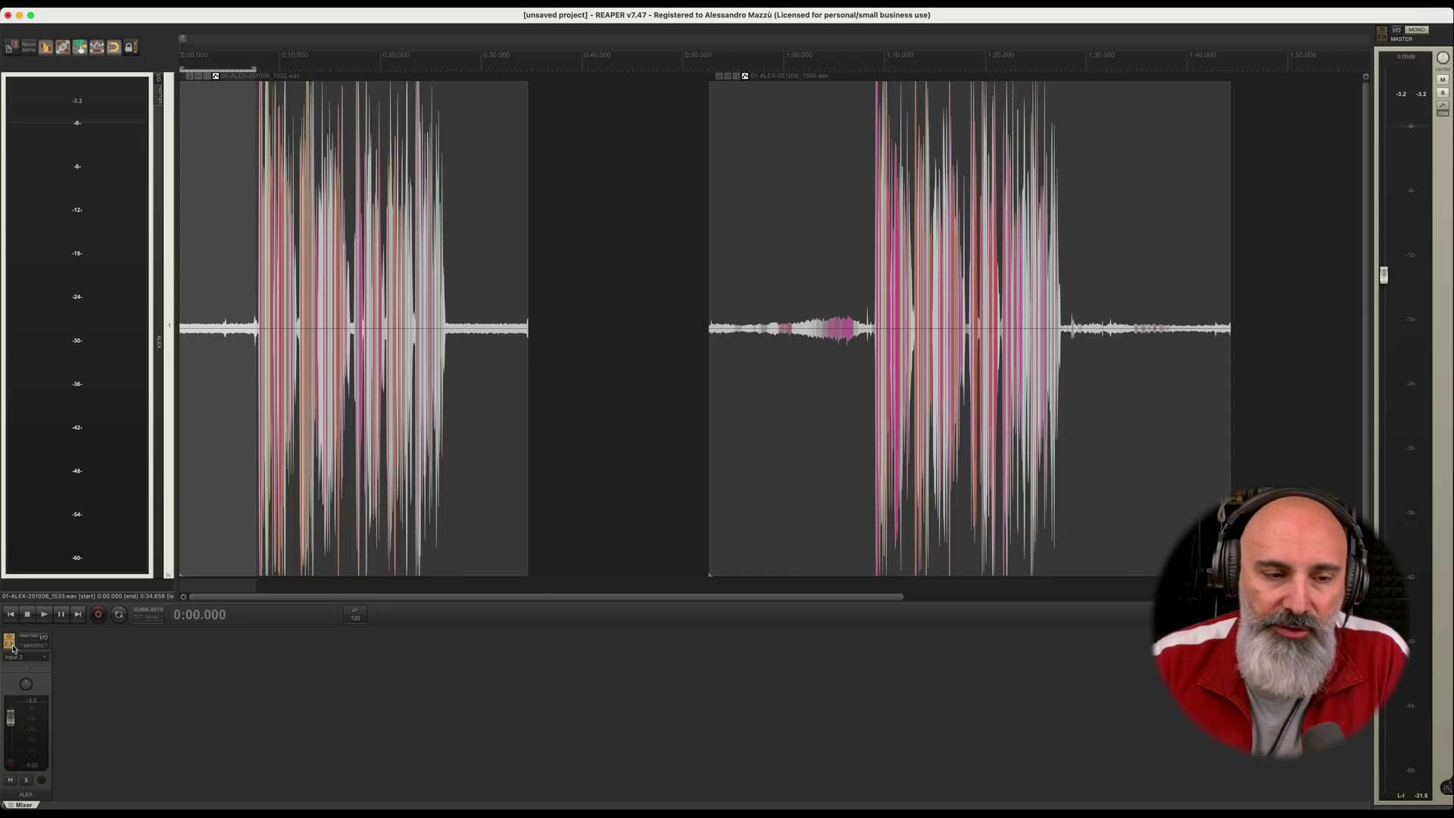
# Open the track's Elgato Voice Focus effect, lower its strength to Weak and switch it on
pyautogui.click(12, 645)
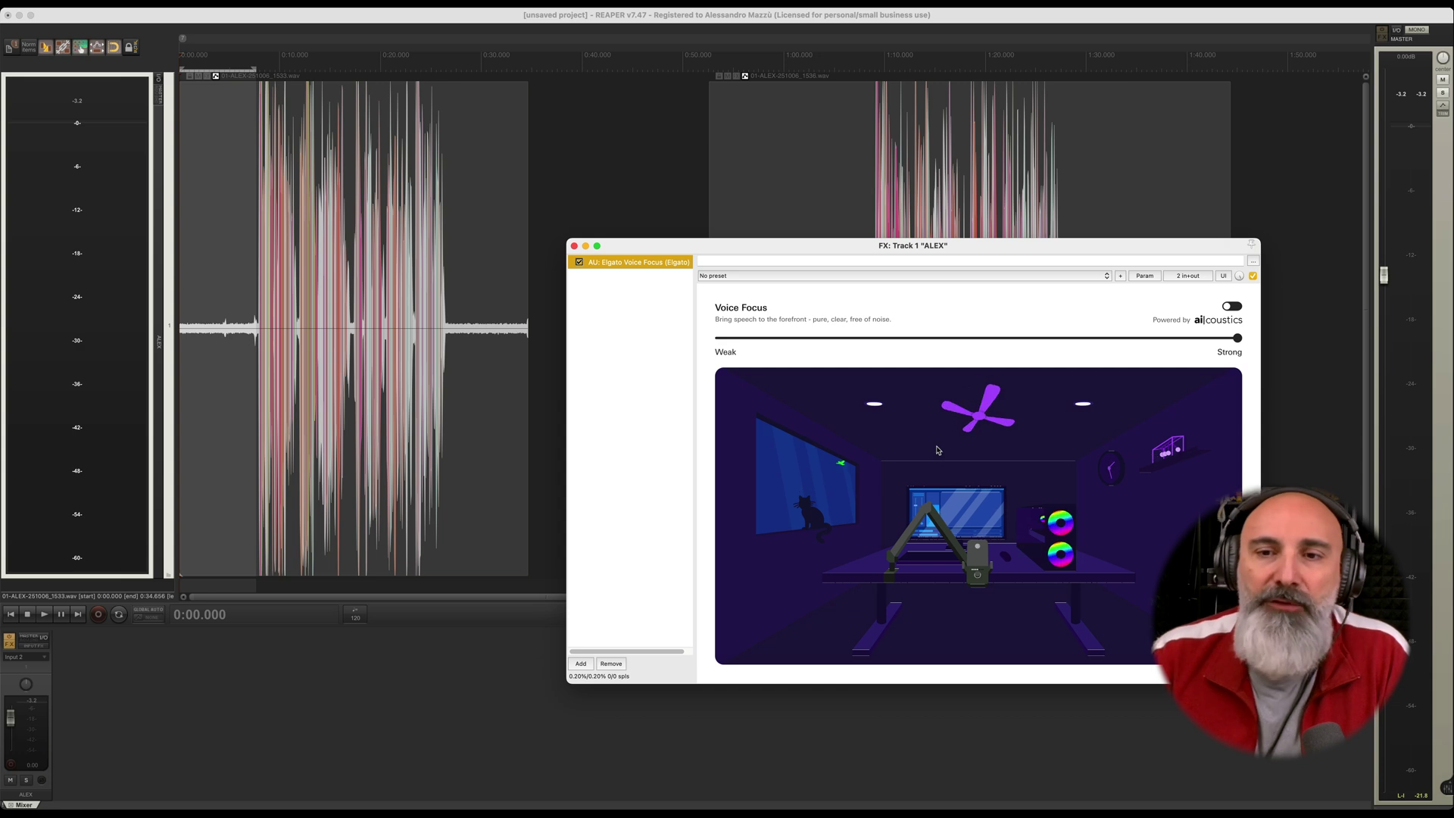
pyautogui.moveTo(1237, 338); pyautogui.dragTo(712, 350)
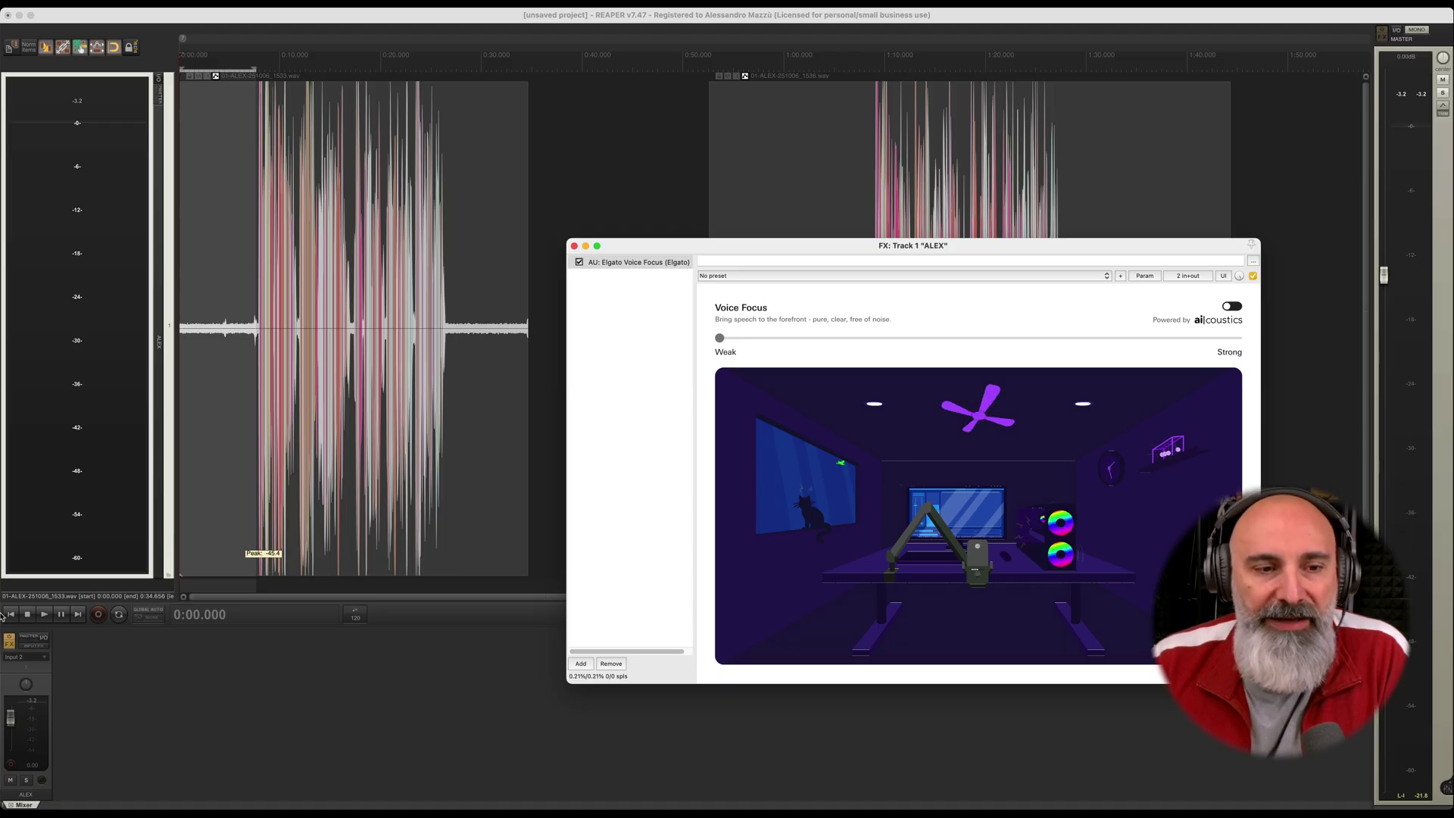
pyautogui.click(53, 621)
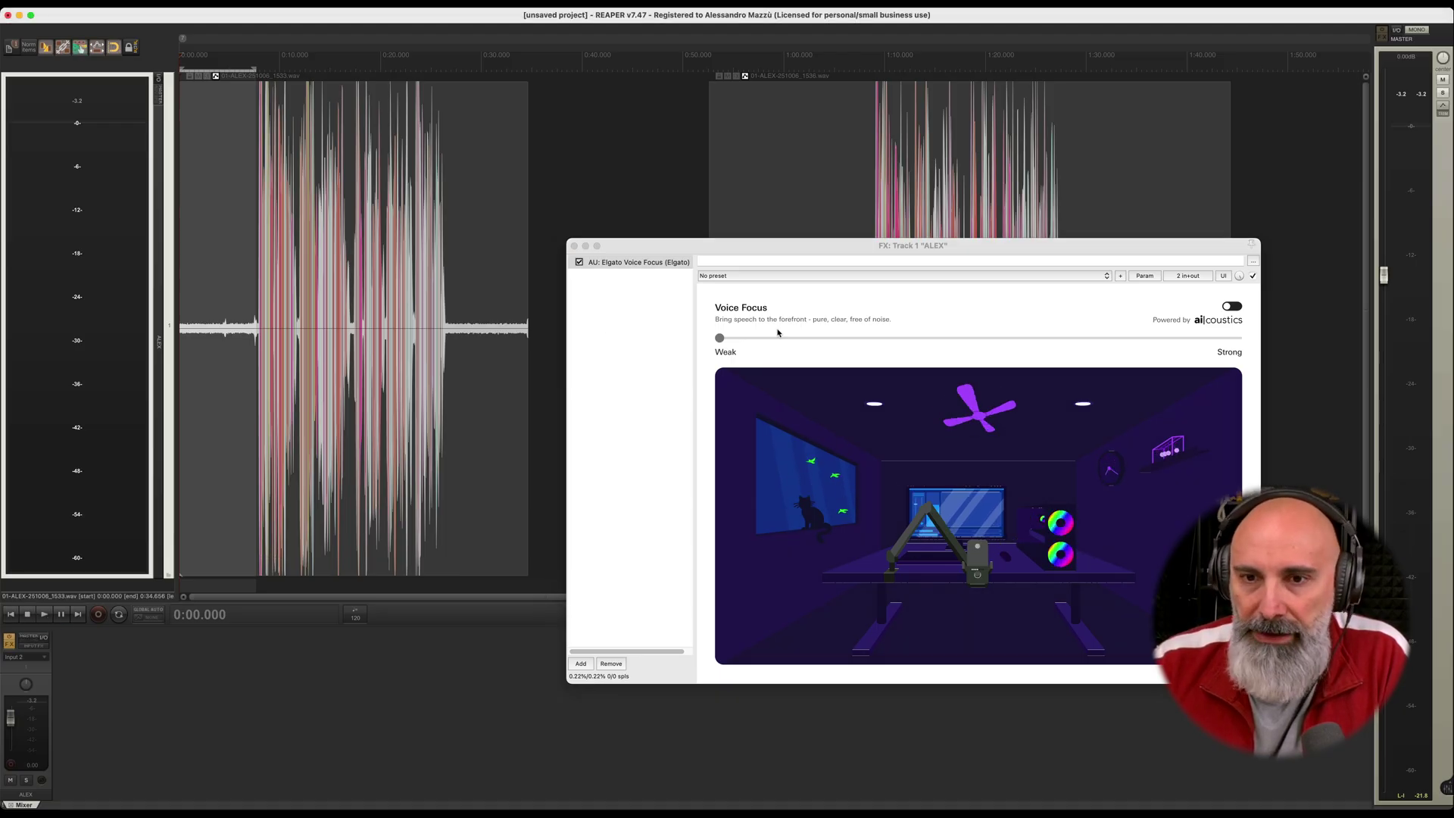
pyautogui.click(722, 343)
pyautogui.click(1233, 306)
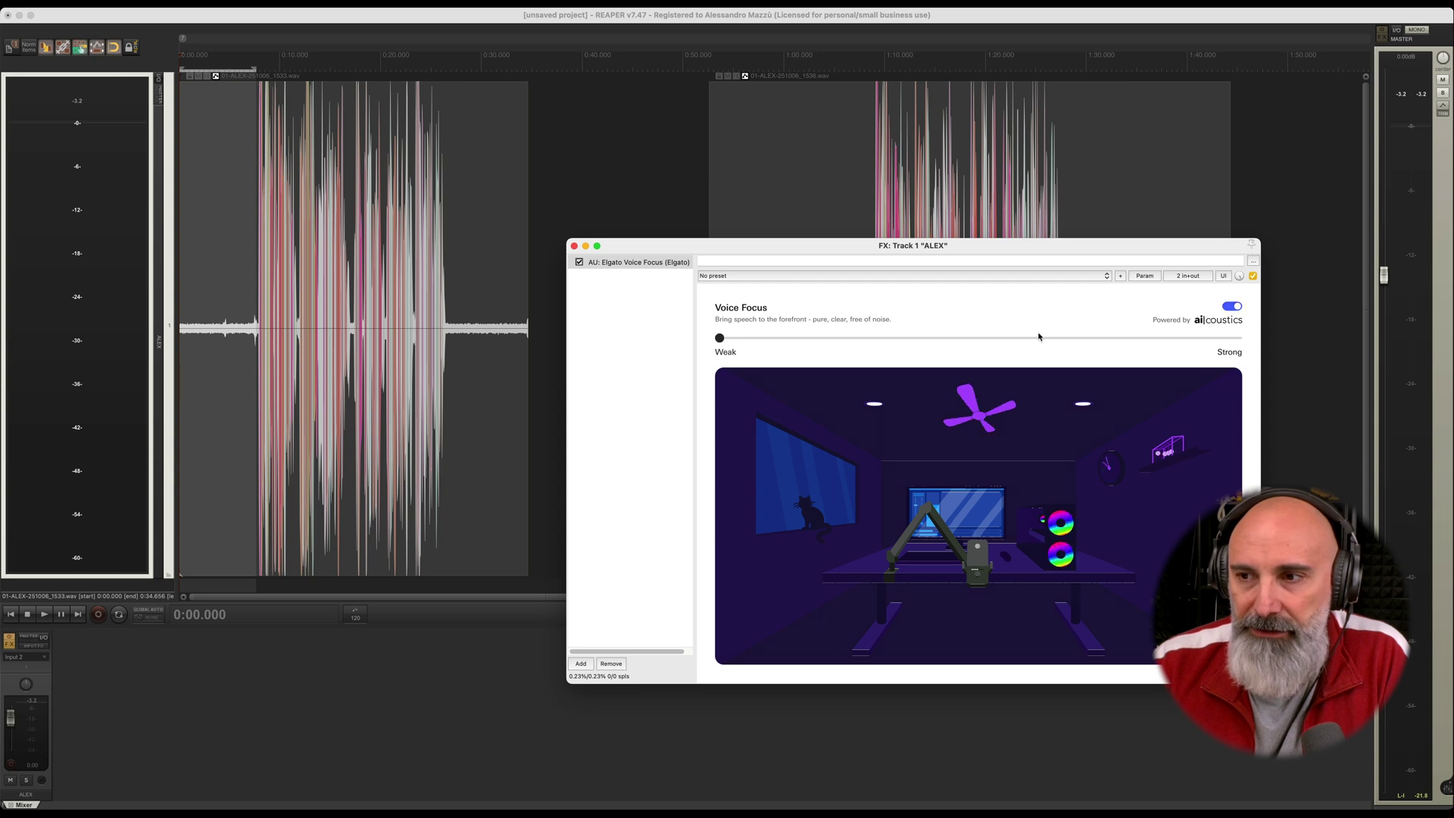
# Try Voice Focus at full Strong strength, switching it off and on, and return the strength to Weak
pyautogui.moveTo(720, 338); pyautogui.dragTo(1239, 338)
pyautogui.click(1231, 306)
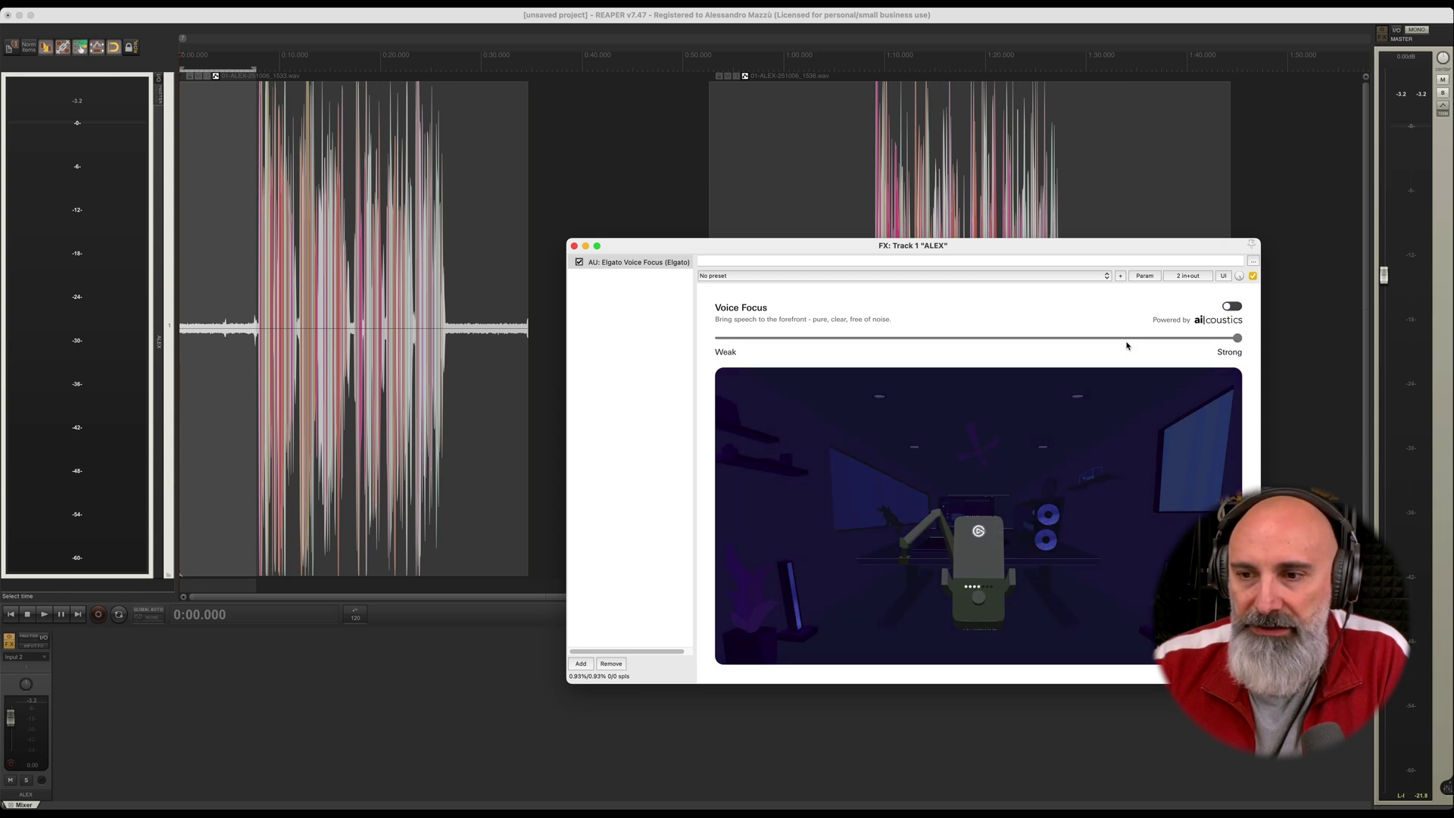
pyautogui.click(1232, 306)
pyautogui.moveTo(1240, 340); pyautogui.dragTo(696, 346)
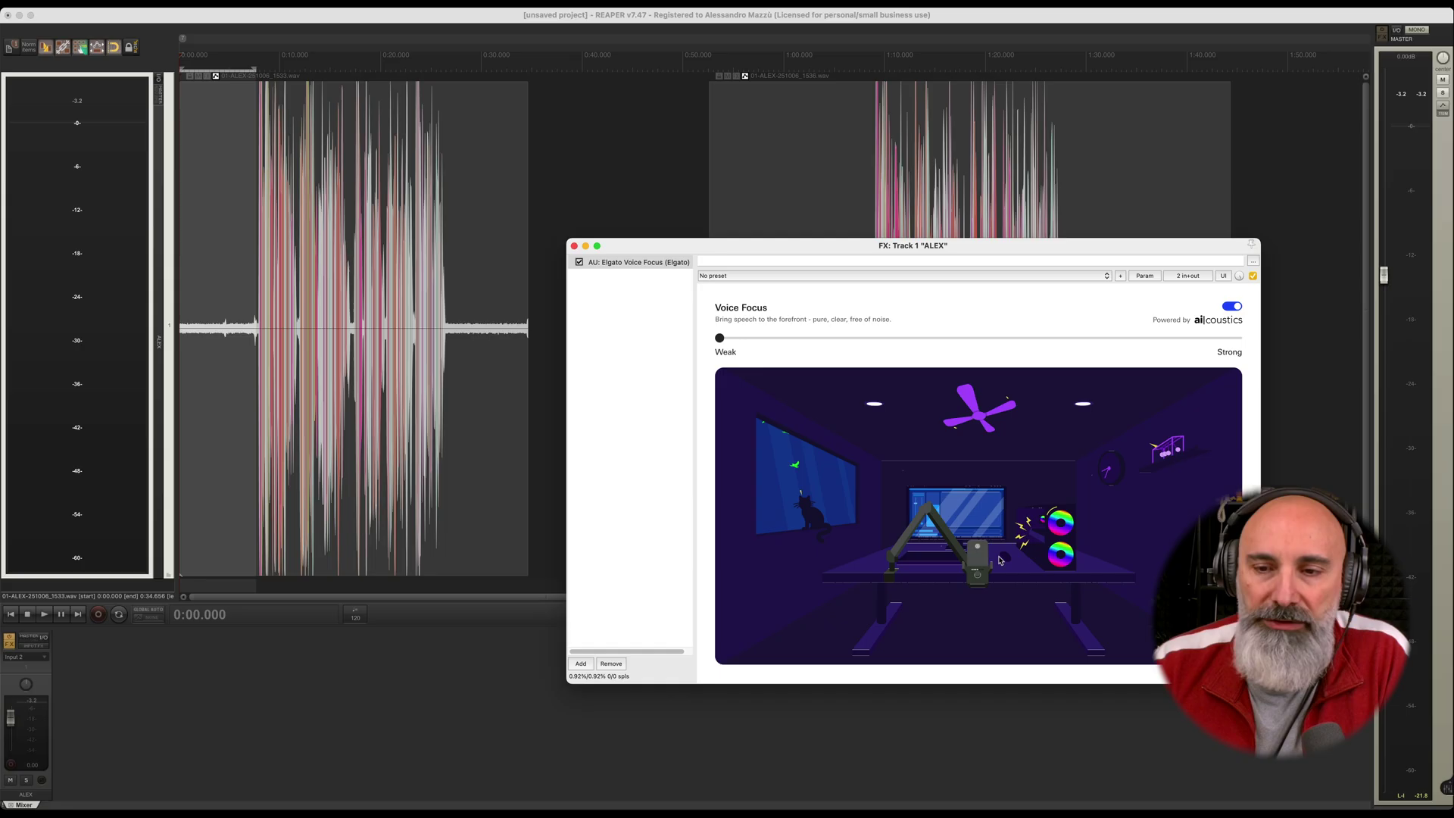
pyautogui.moveTo(723, 341); pyautogui.dragTo(673, 360)
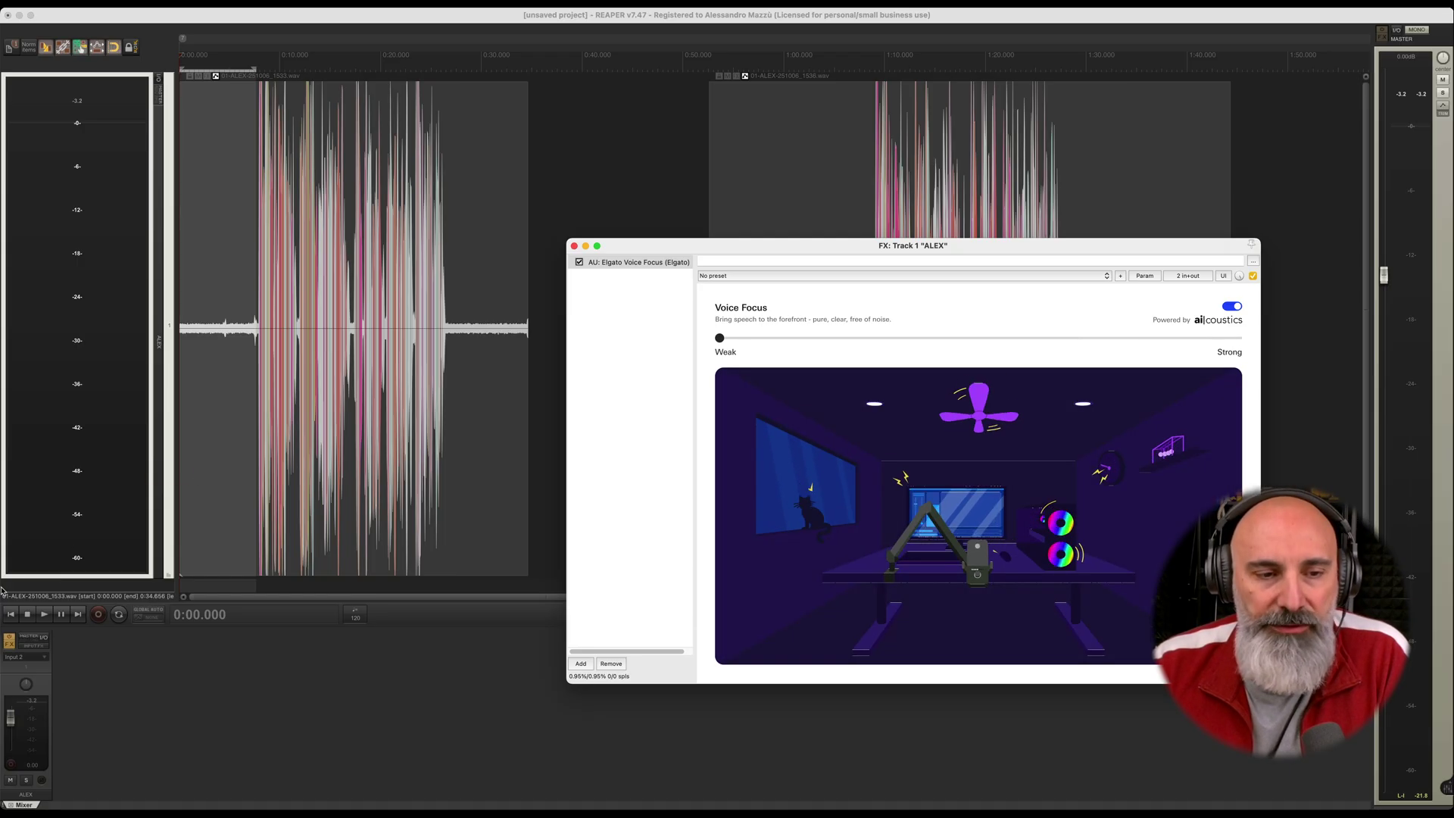
# Switch Voice Focus off and briefly play the background noise at the start of the first recording
pyautogui.click(1228, 311)
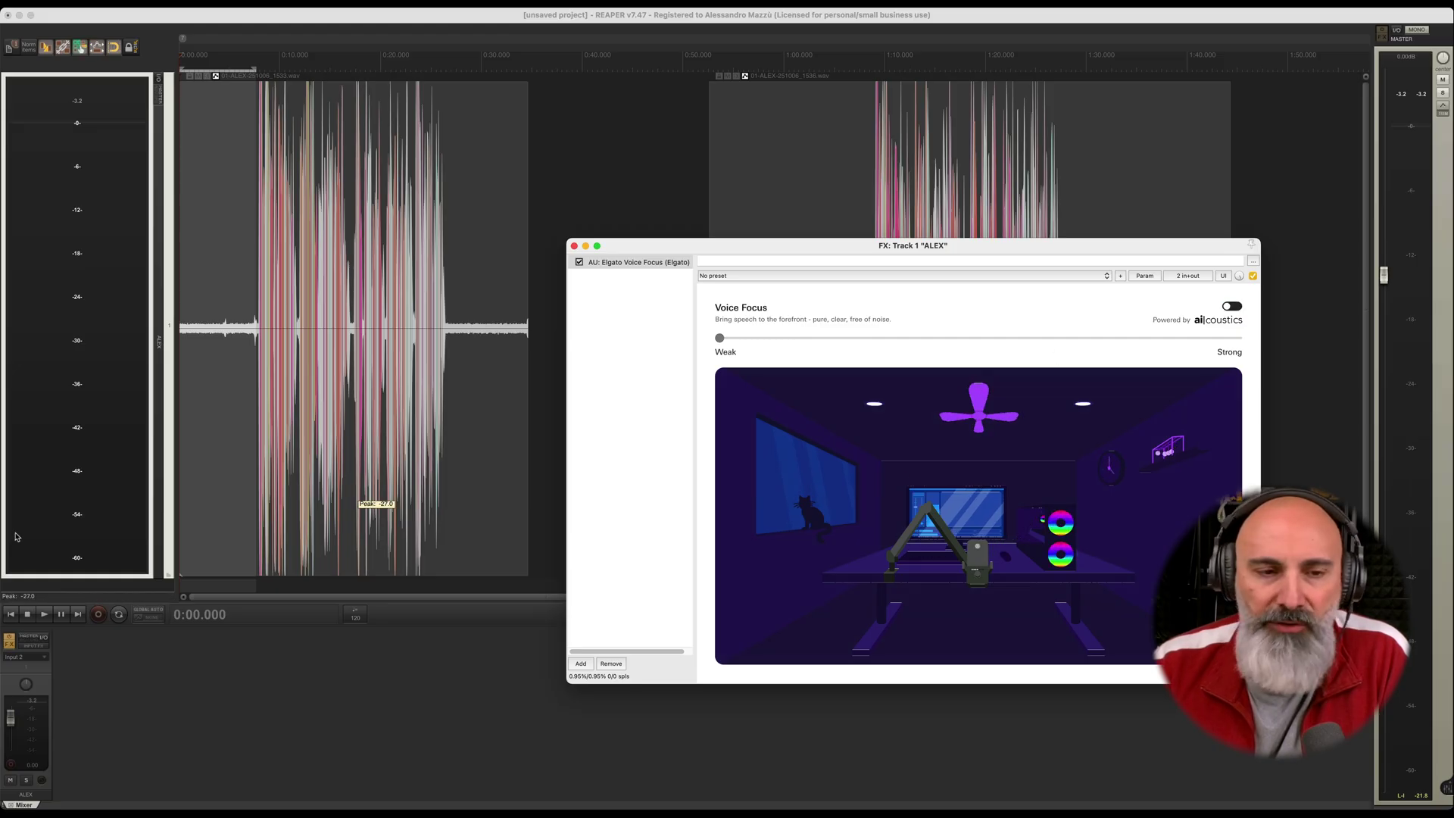
pyautogui.click(45, 617)
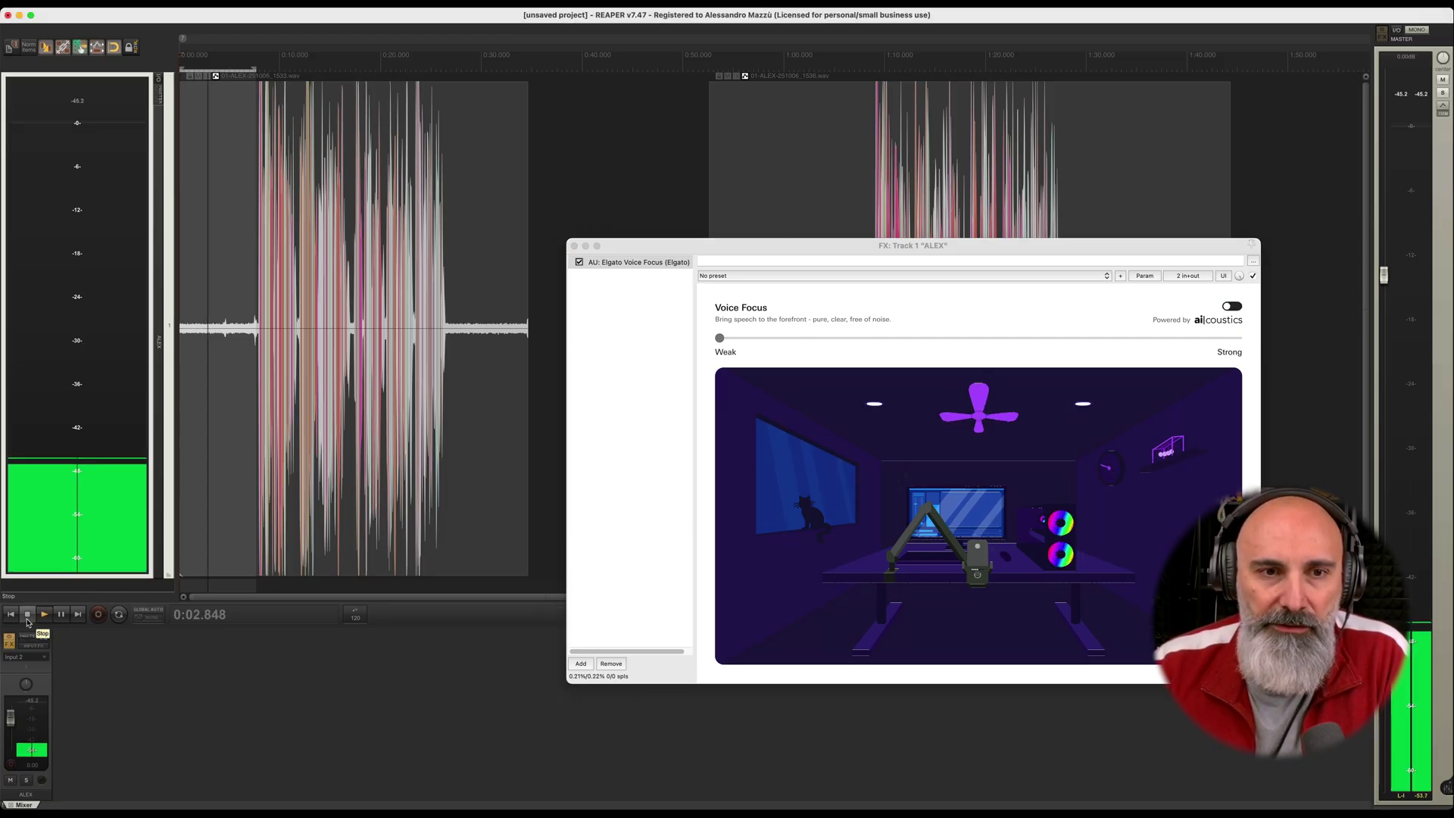
pyautogui.click(27, 617)
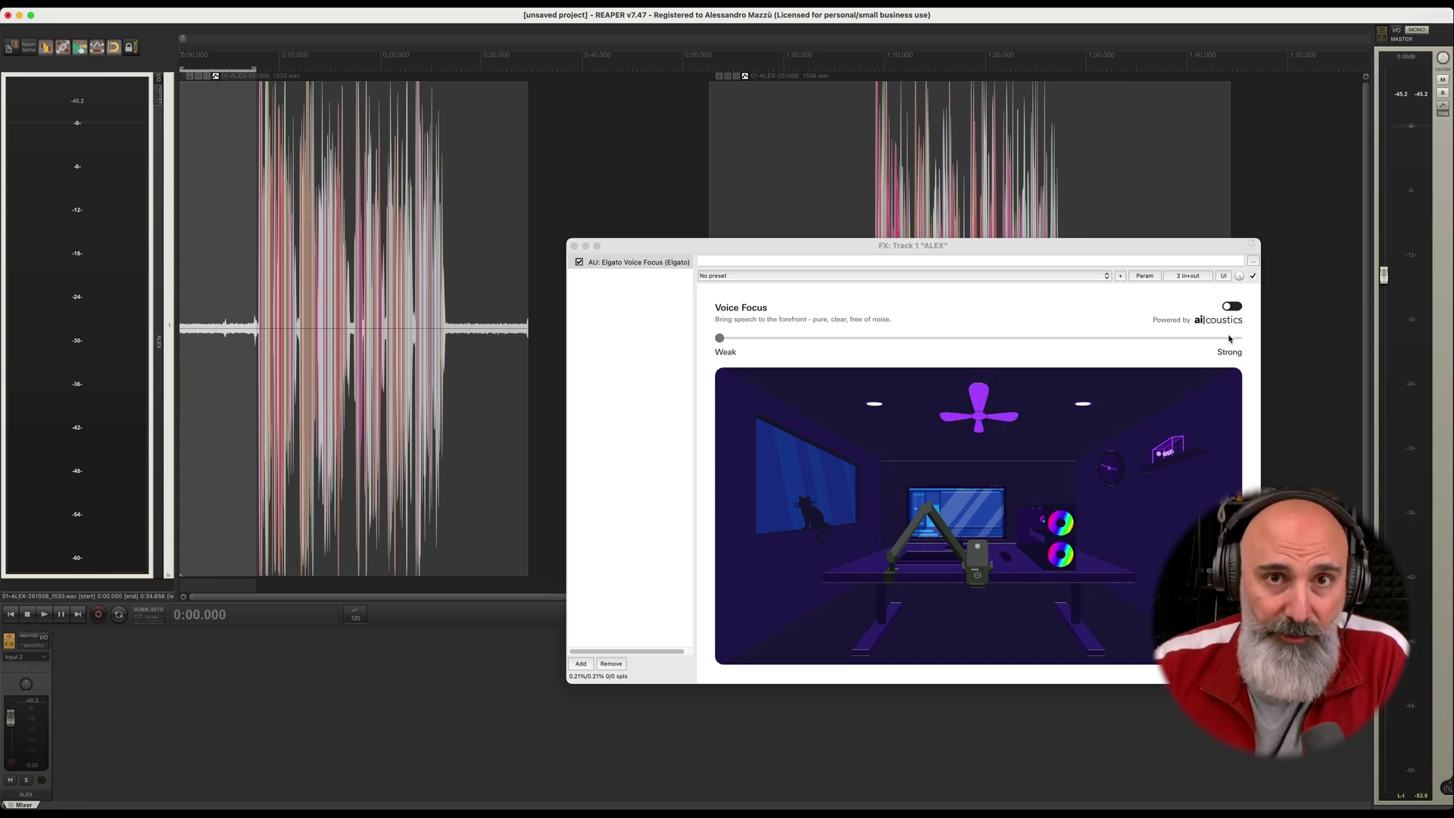
# Switch Voice Focus on at full Strong strength and play the first recording from its start
pyautogui.click(1232, 306)
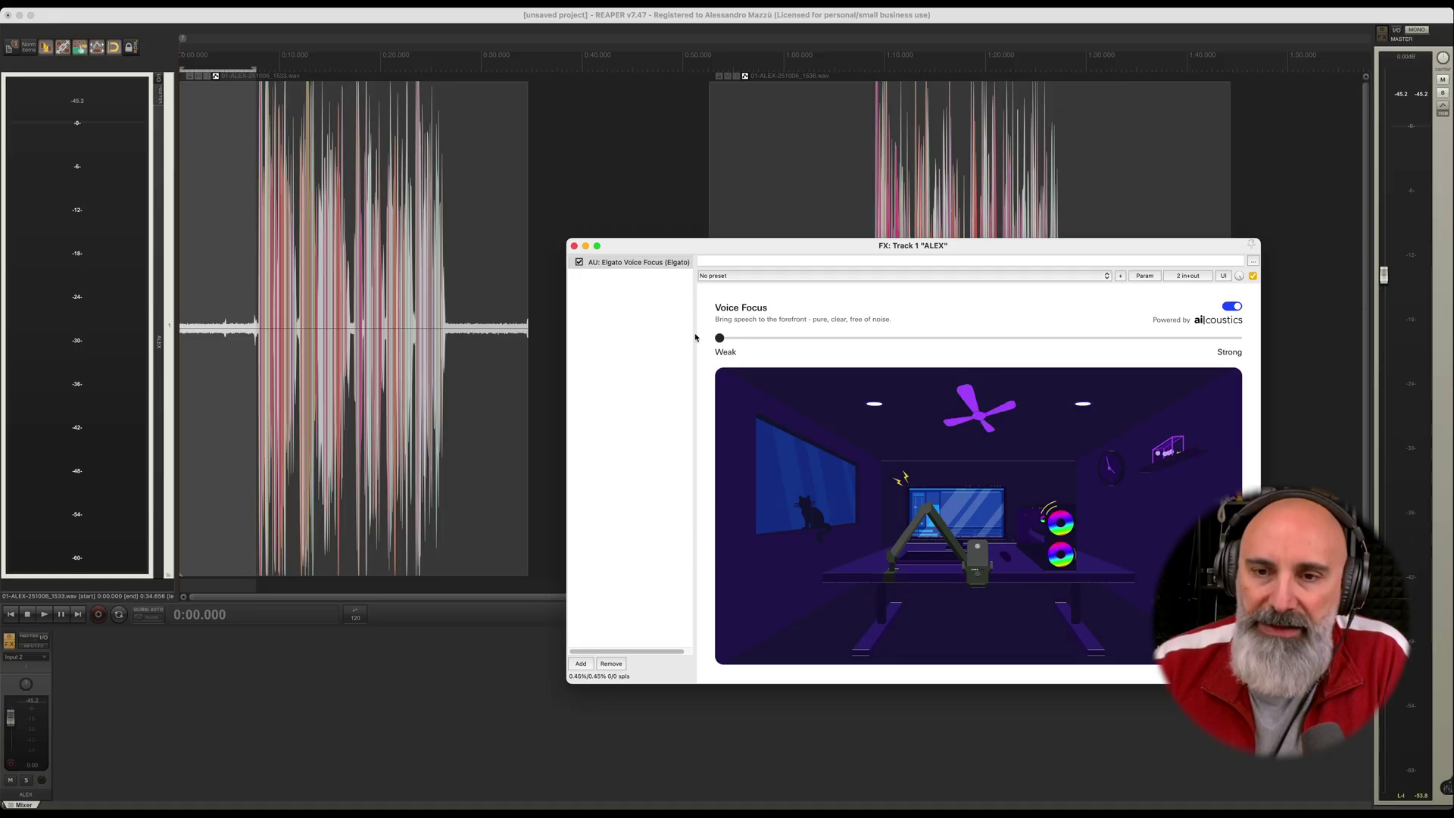
pyautogui.moveTo(719, 338); pyautogui.dragTo(1240, 339)
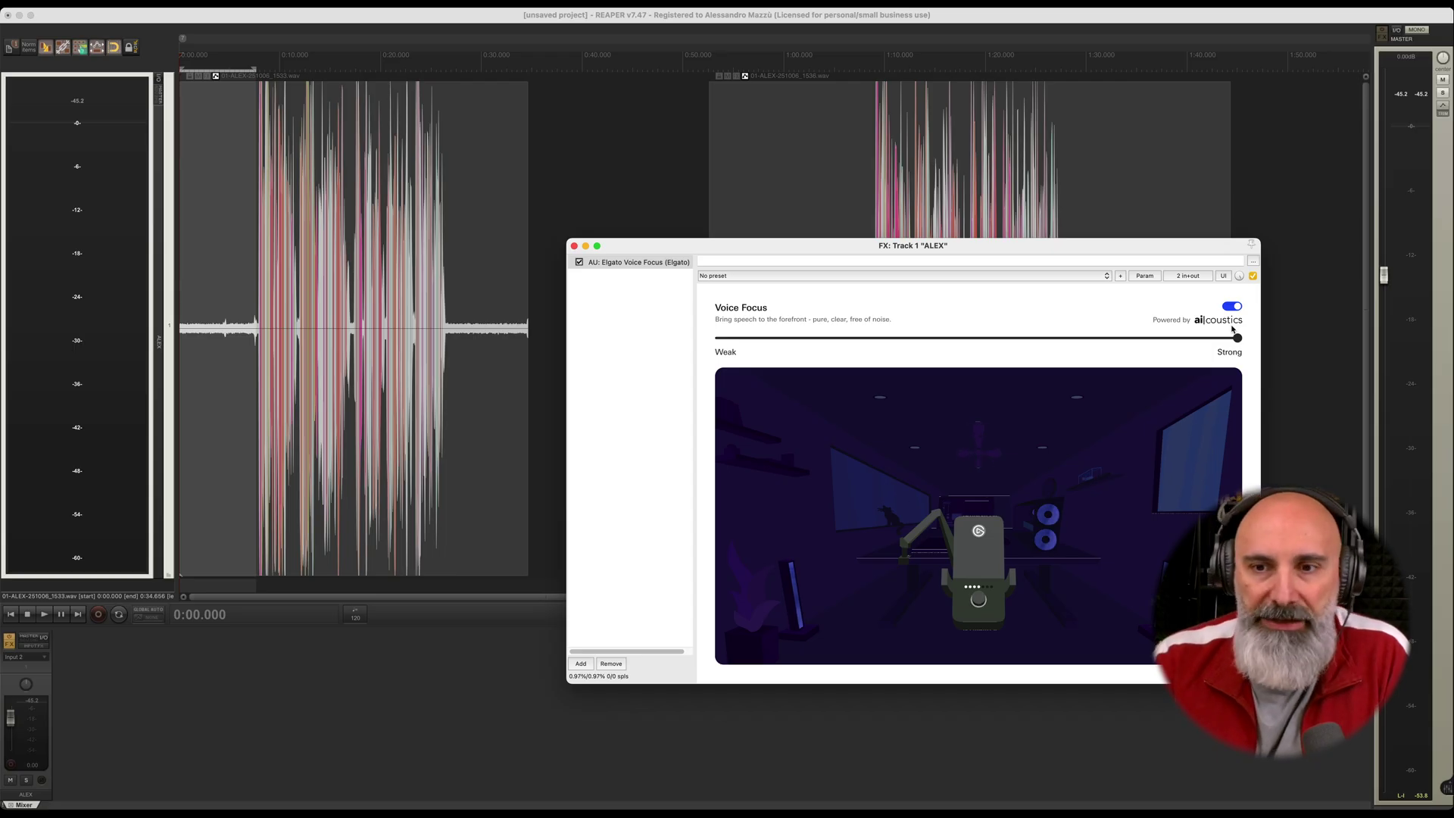
pyautogui.click(47, 615)
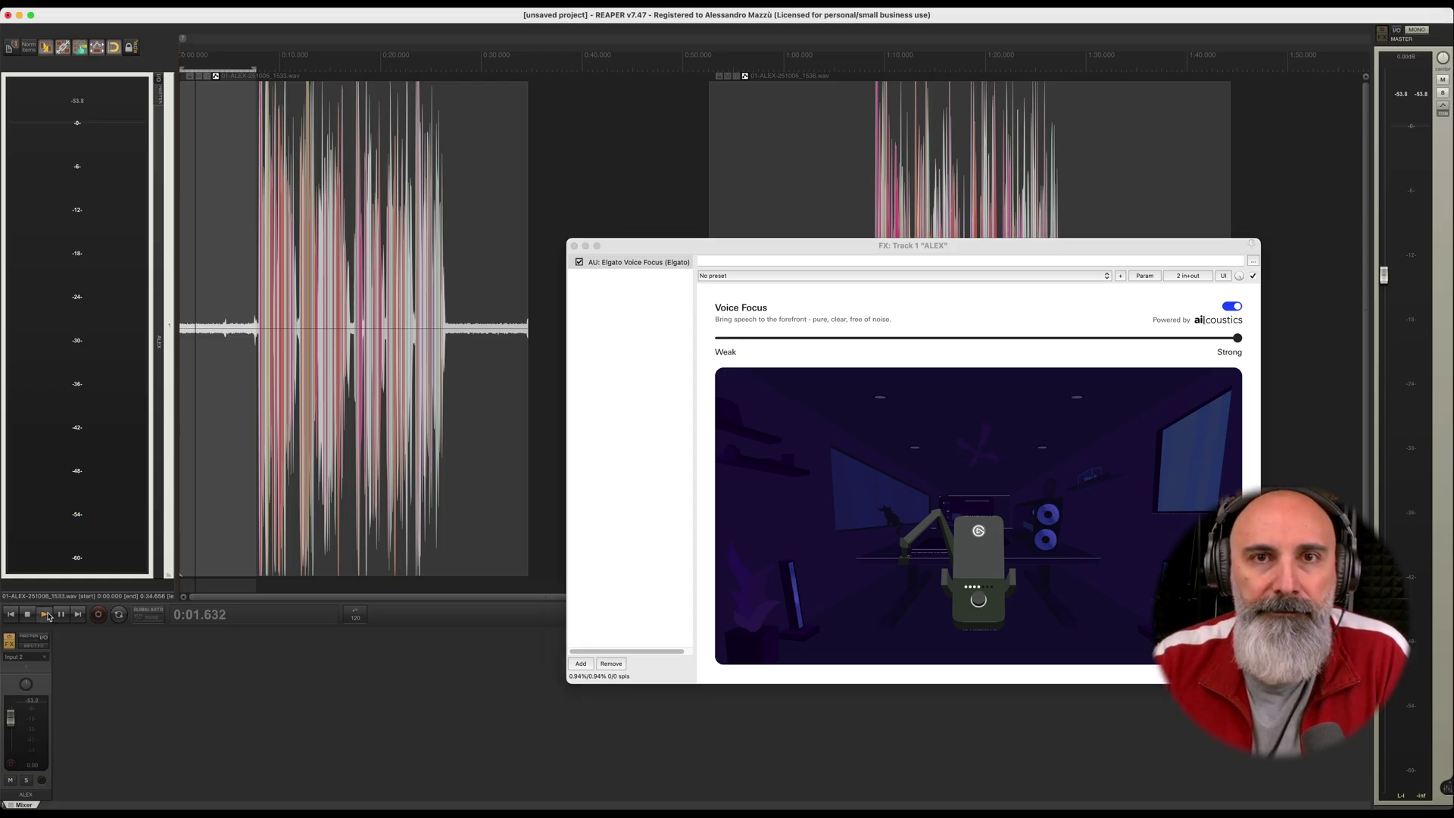
# Switch Voice Focus off and on during playback to compare the raw and cleaned speech, and stop playback
pyautogui.click(1232, 307)
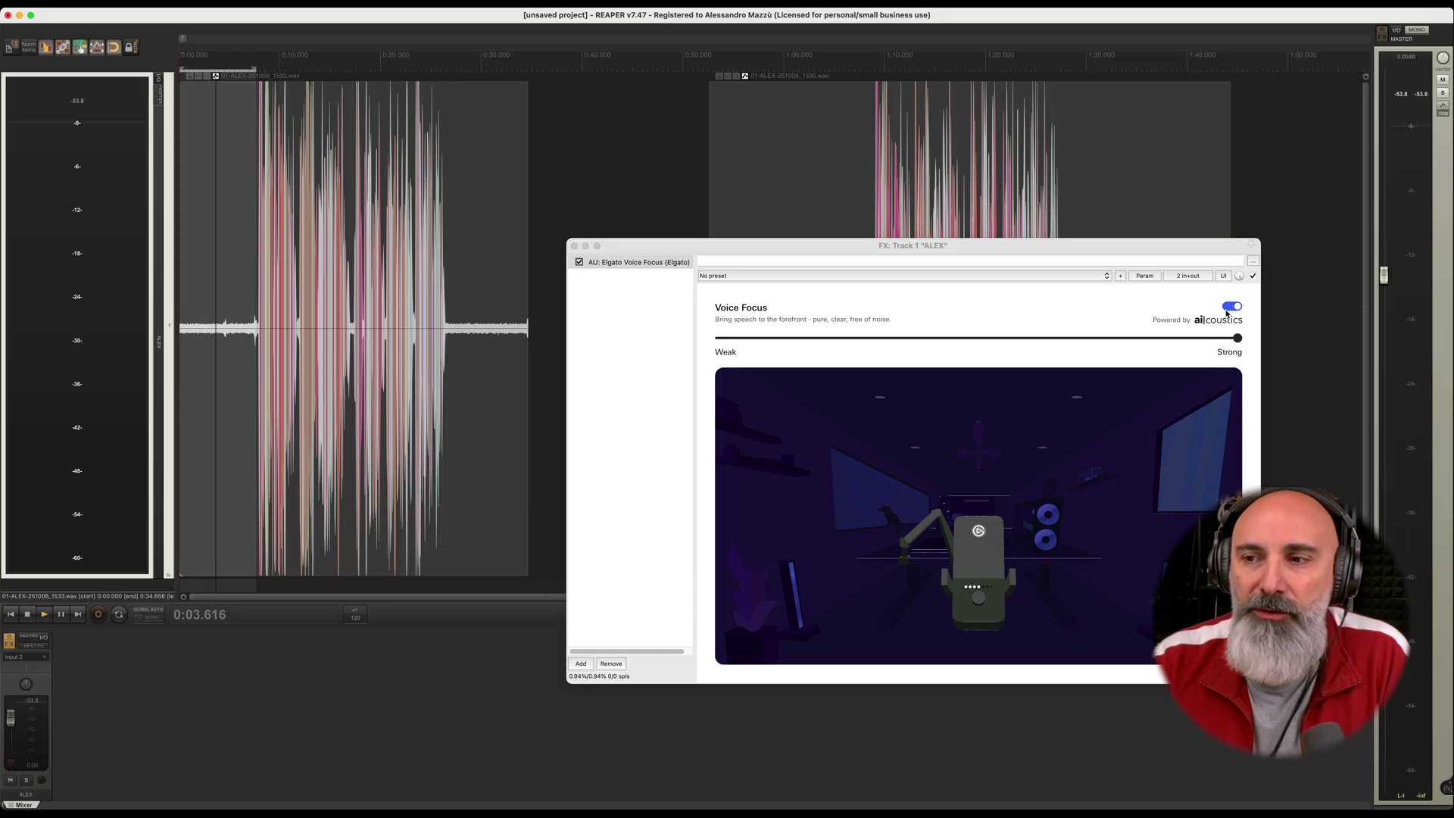
pyautogui.click(1234, 307)
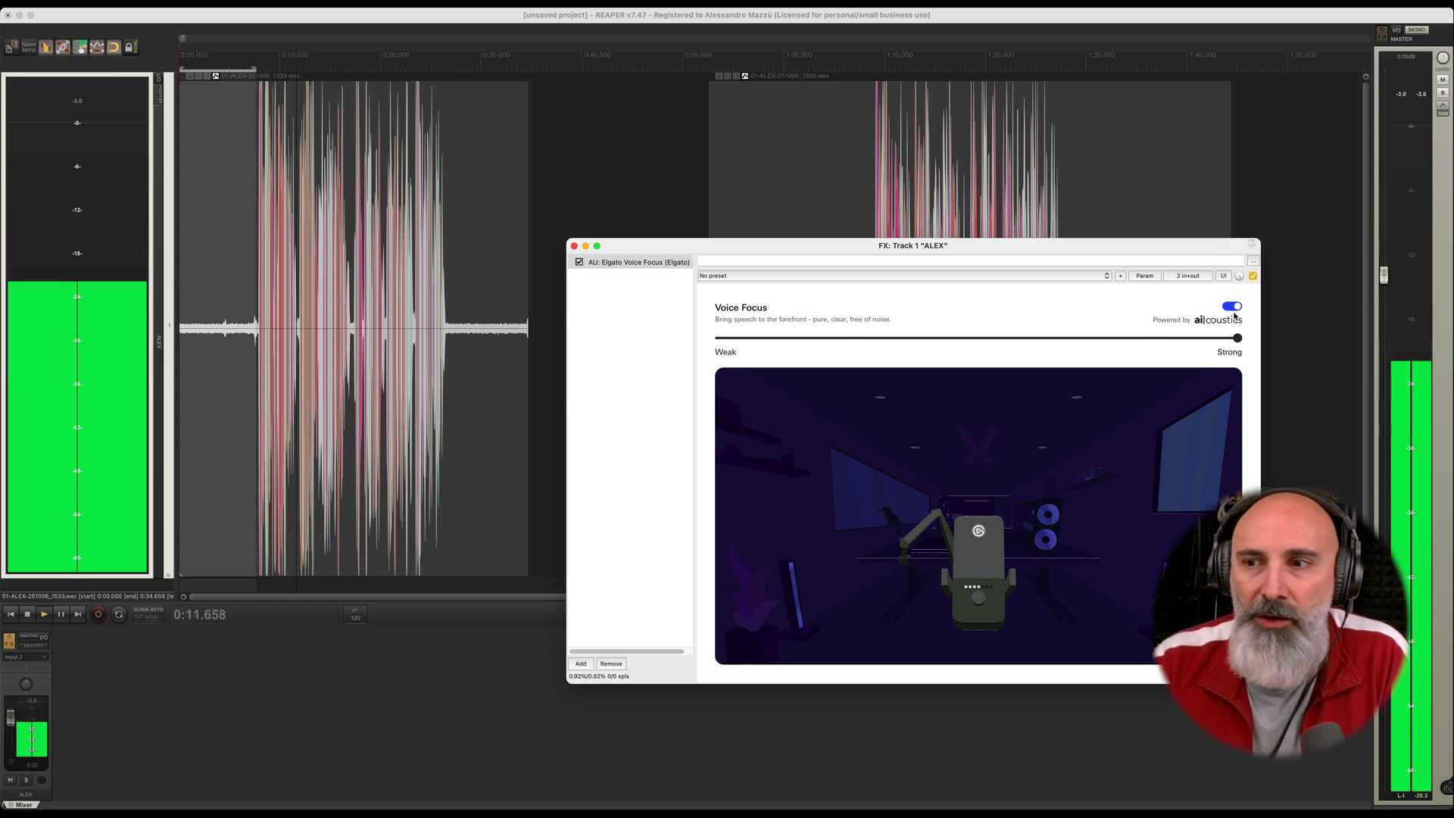
pyautogui.click(1233, 307)
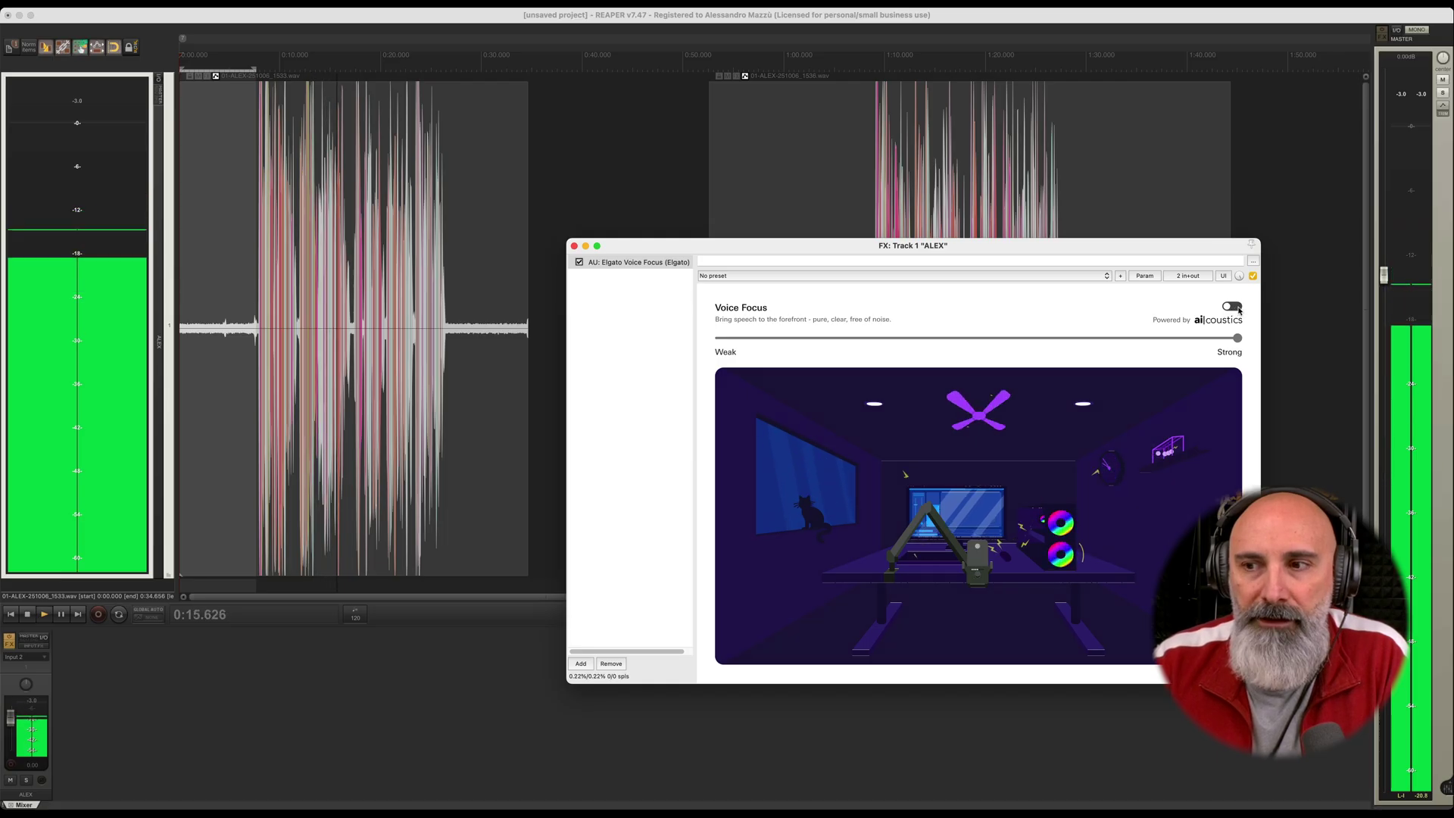
pyautogui.click(1238, 309)
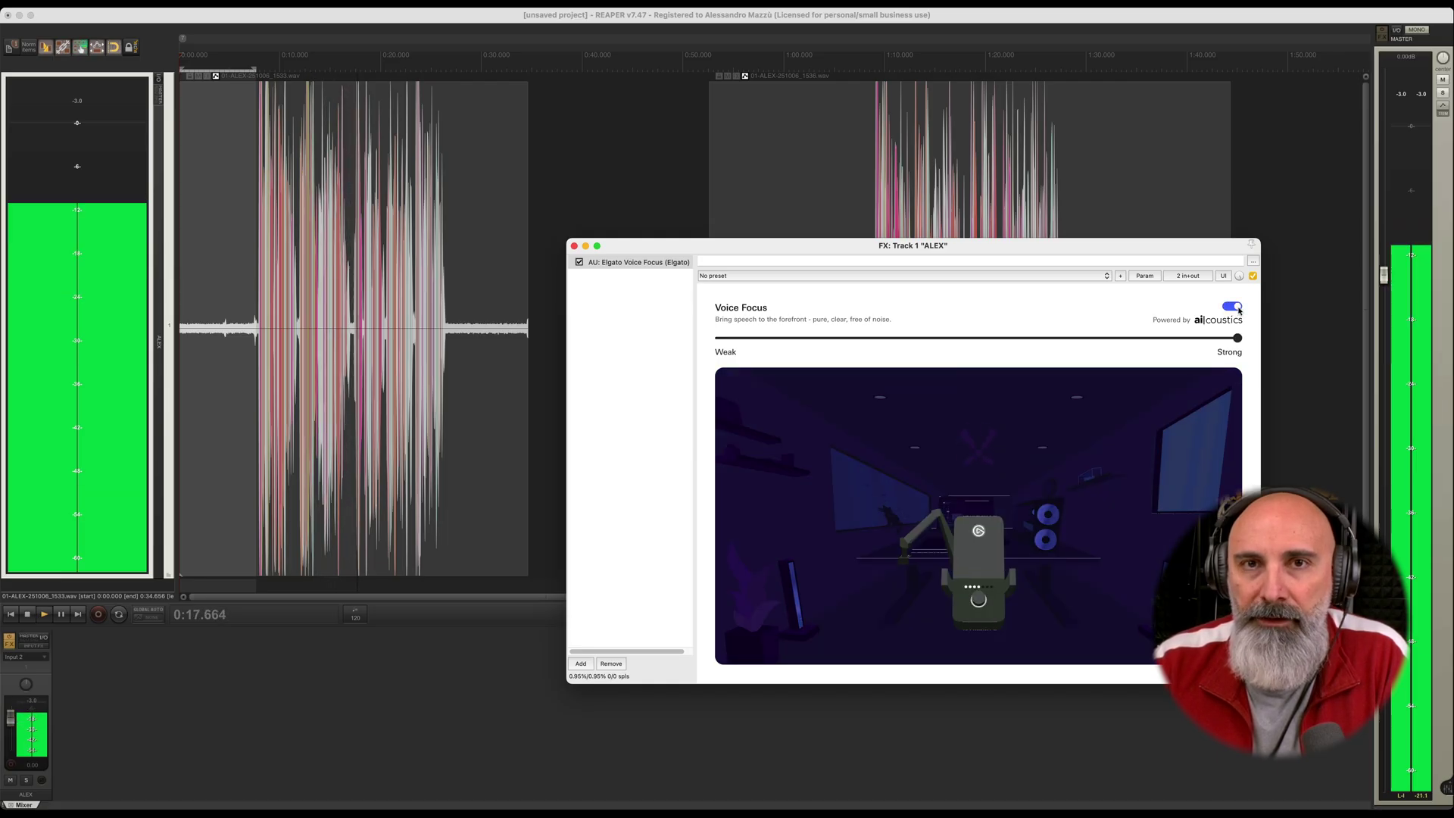
pyautogui.press('space')
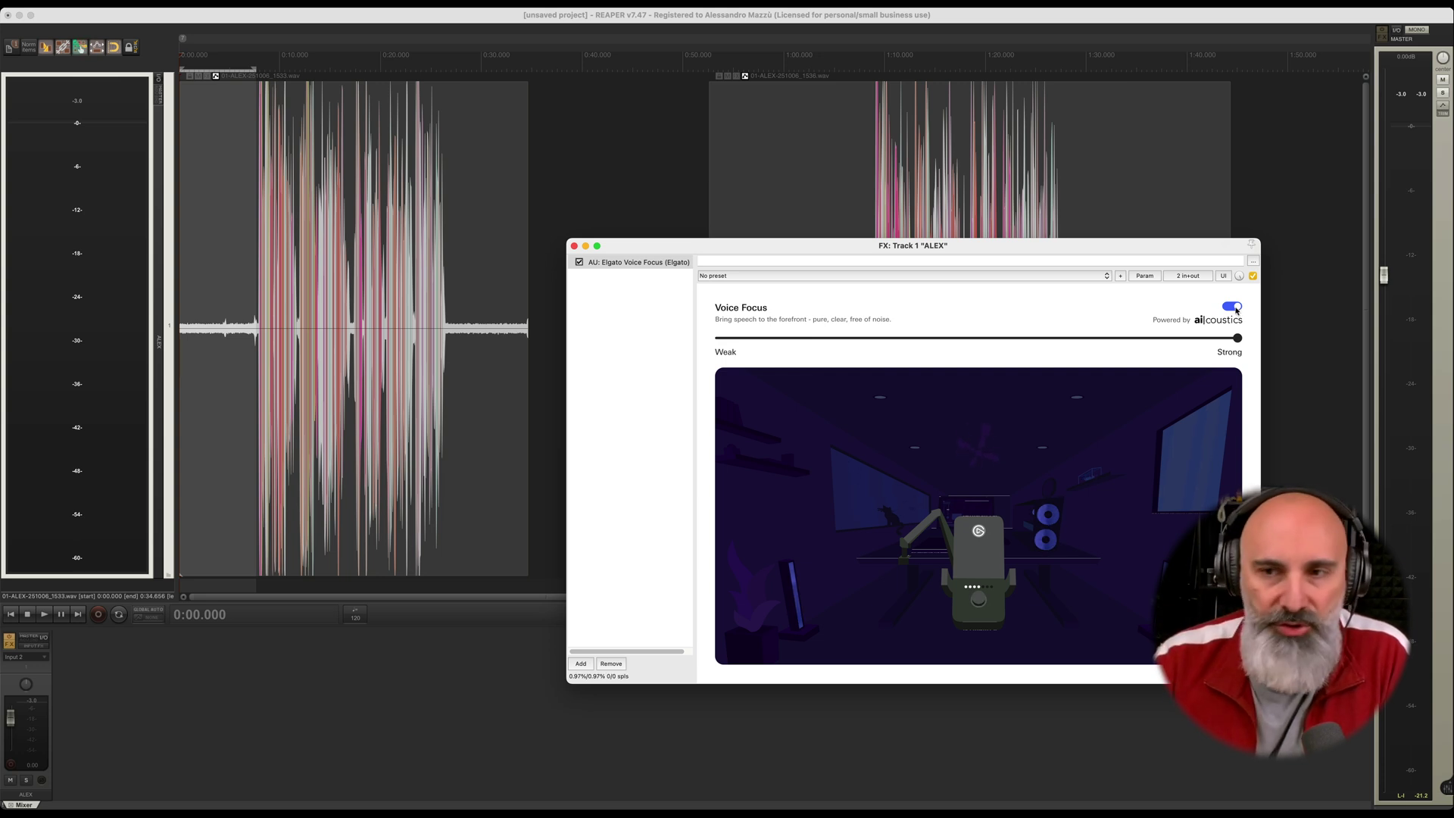
# Replay the first recording while alternating Voice Focus off and on, leave it on and close the effect window
pyautogui.click(27, 614)
pyautogui.click(45, 614)
pyautogui.click(1231, 307)
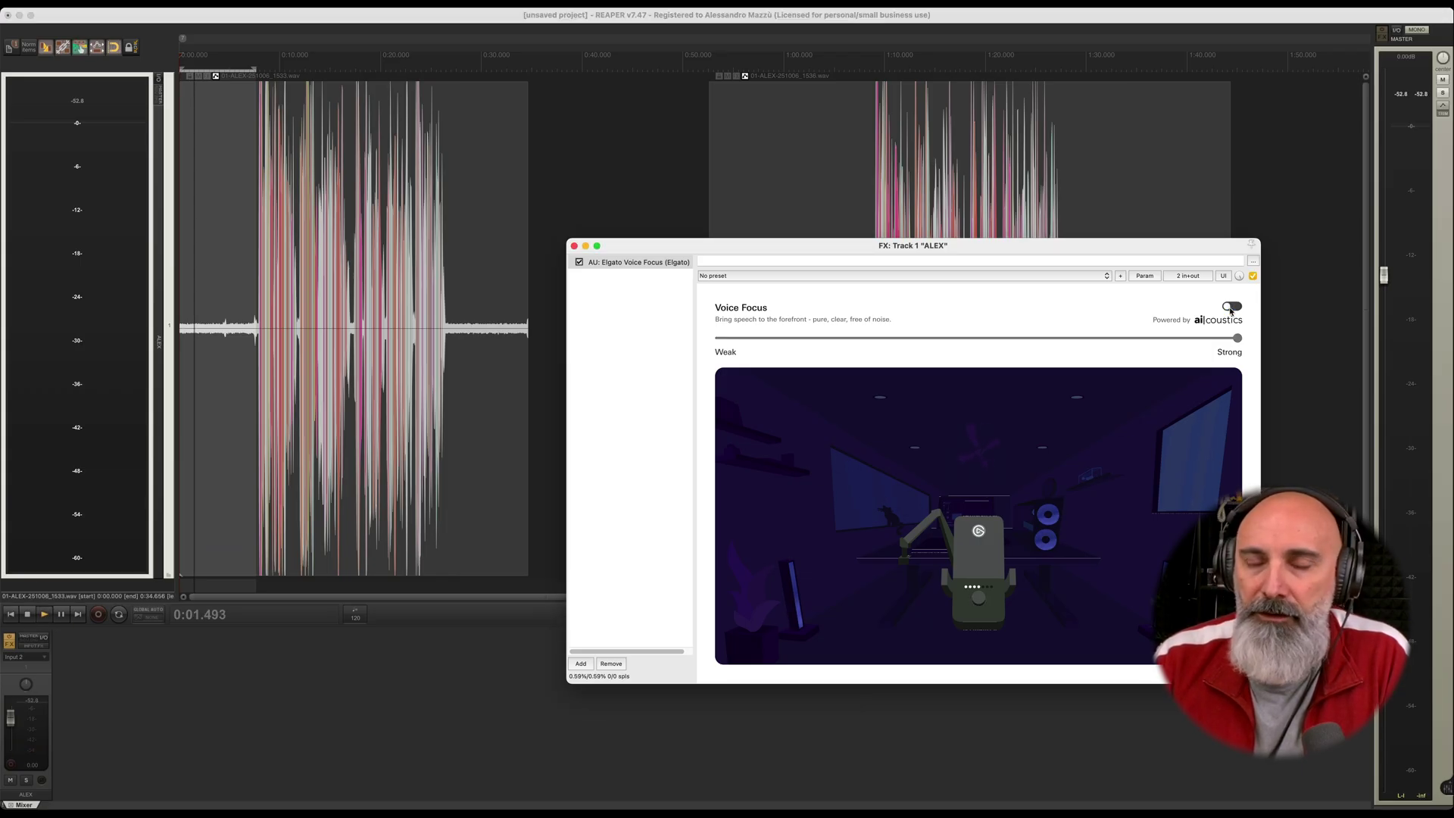
pyautogui.click(1239, 309)
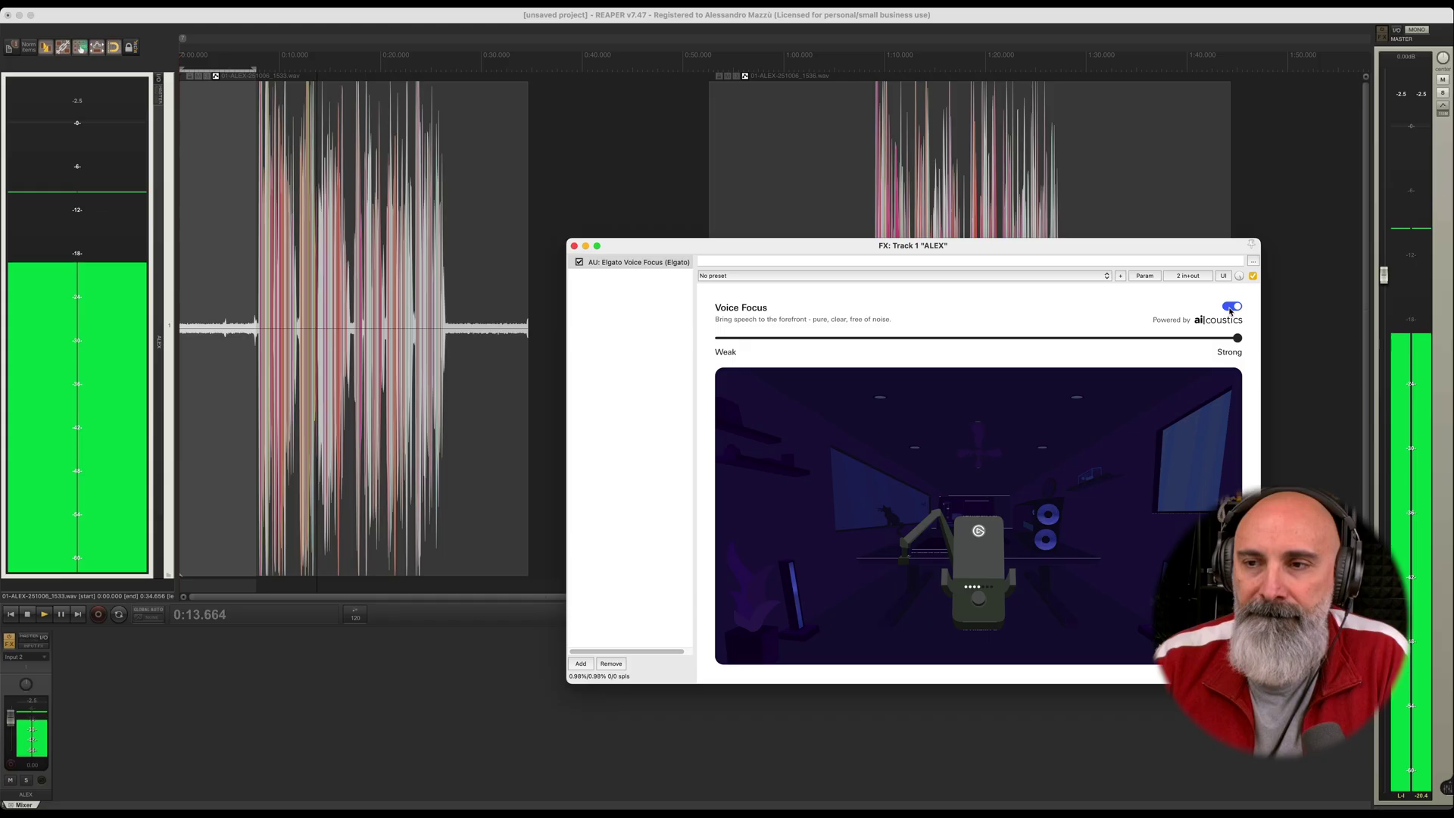
pyautogui.click(1232, 307)
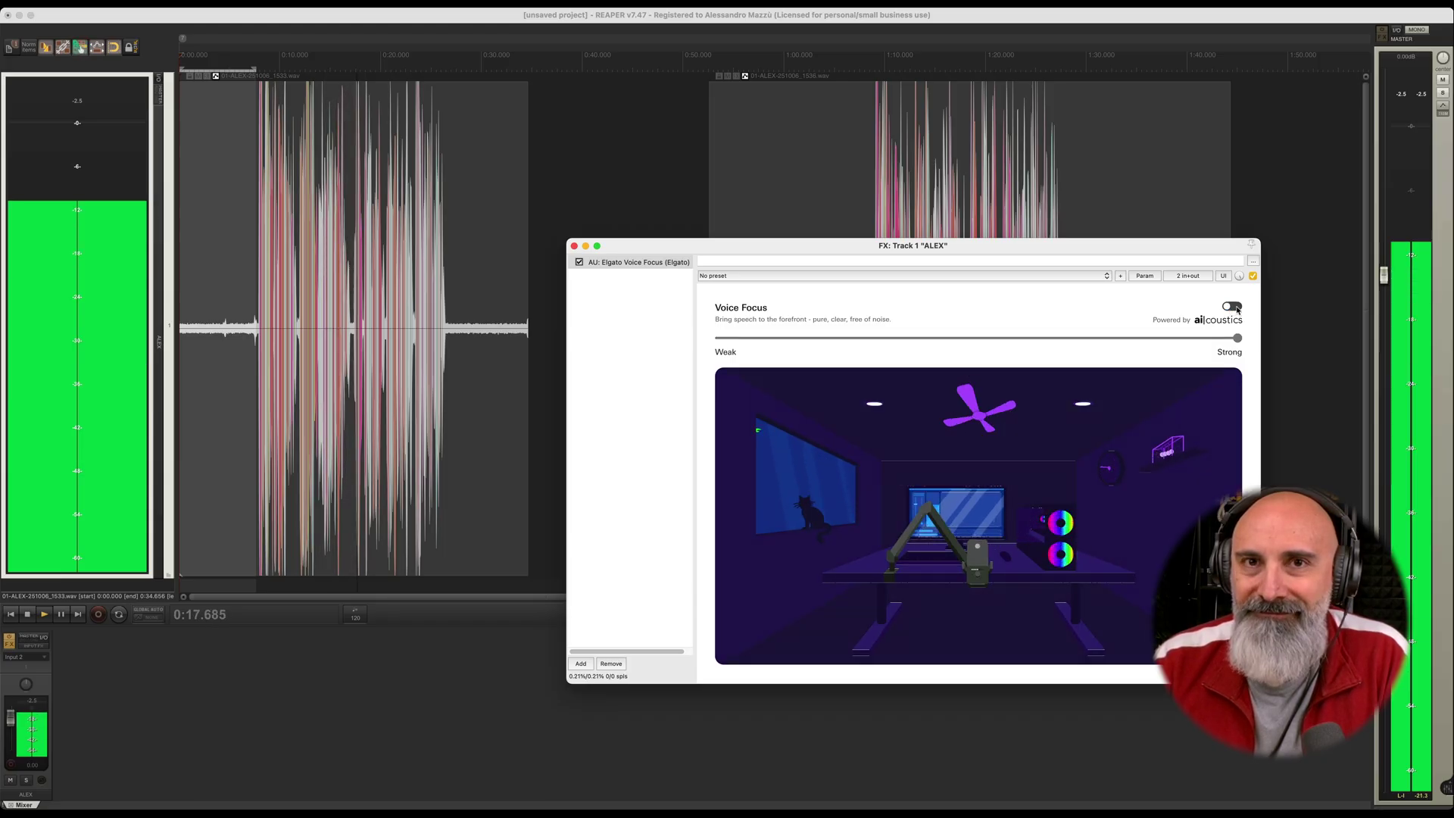
pyautogui.click(1235, 308)
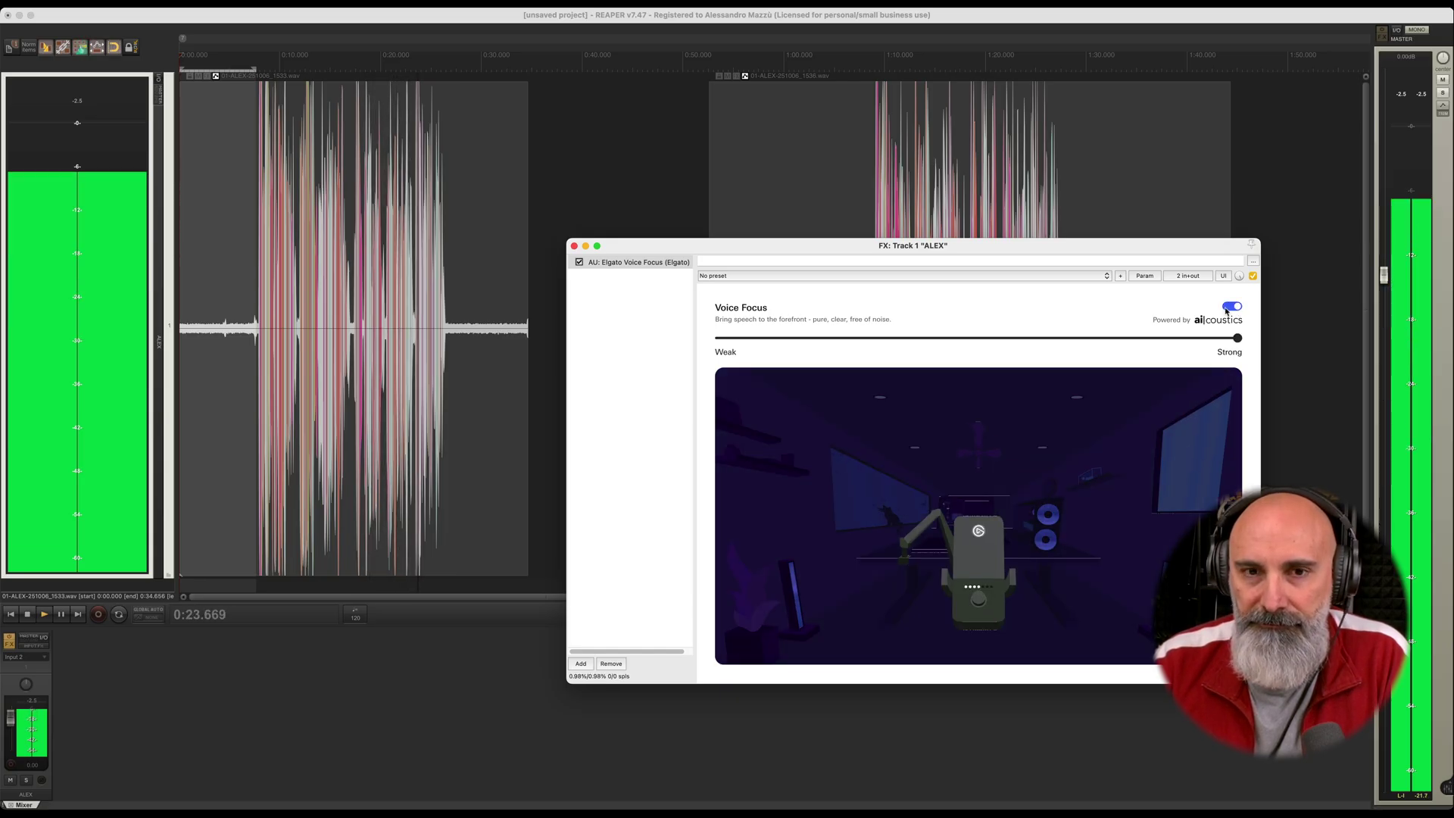
pyautogui.click(1226, 310)
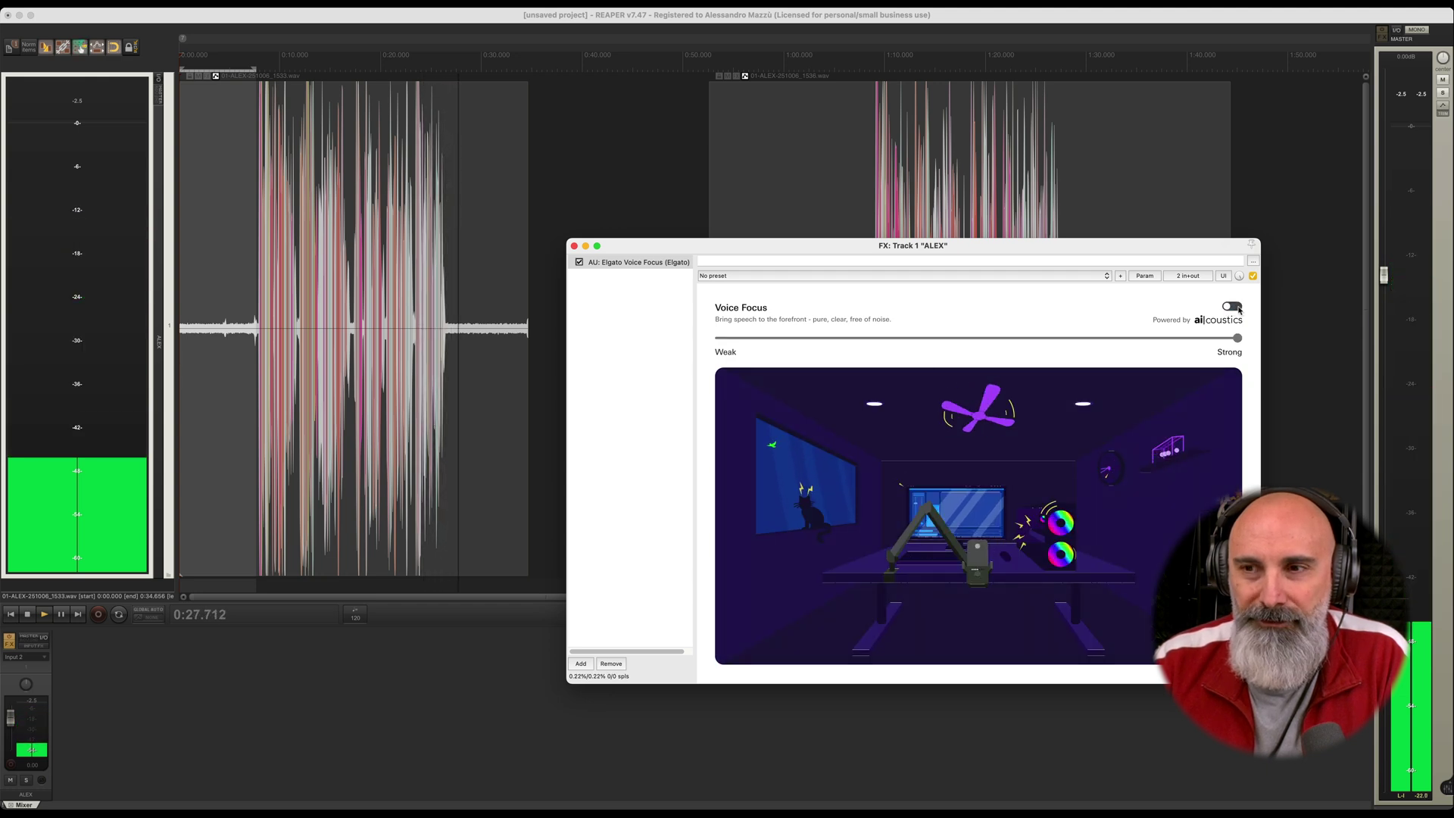
pyautogui.click(1234, 307)
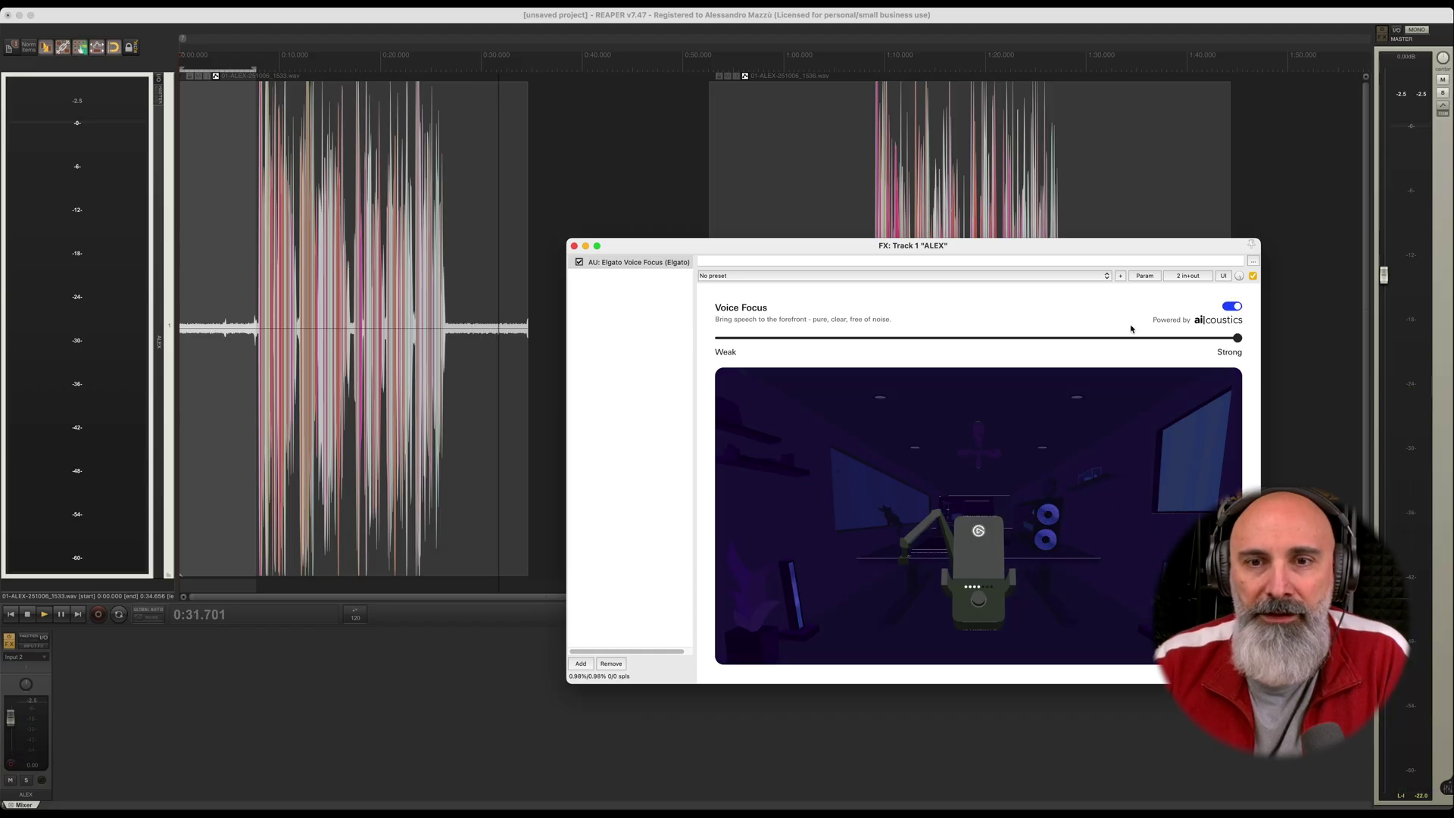
pyautogui.click(575, 247)
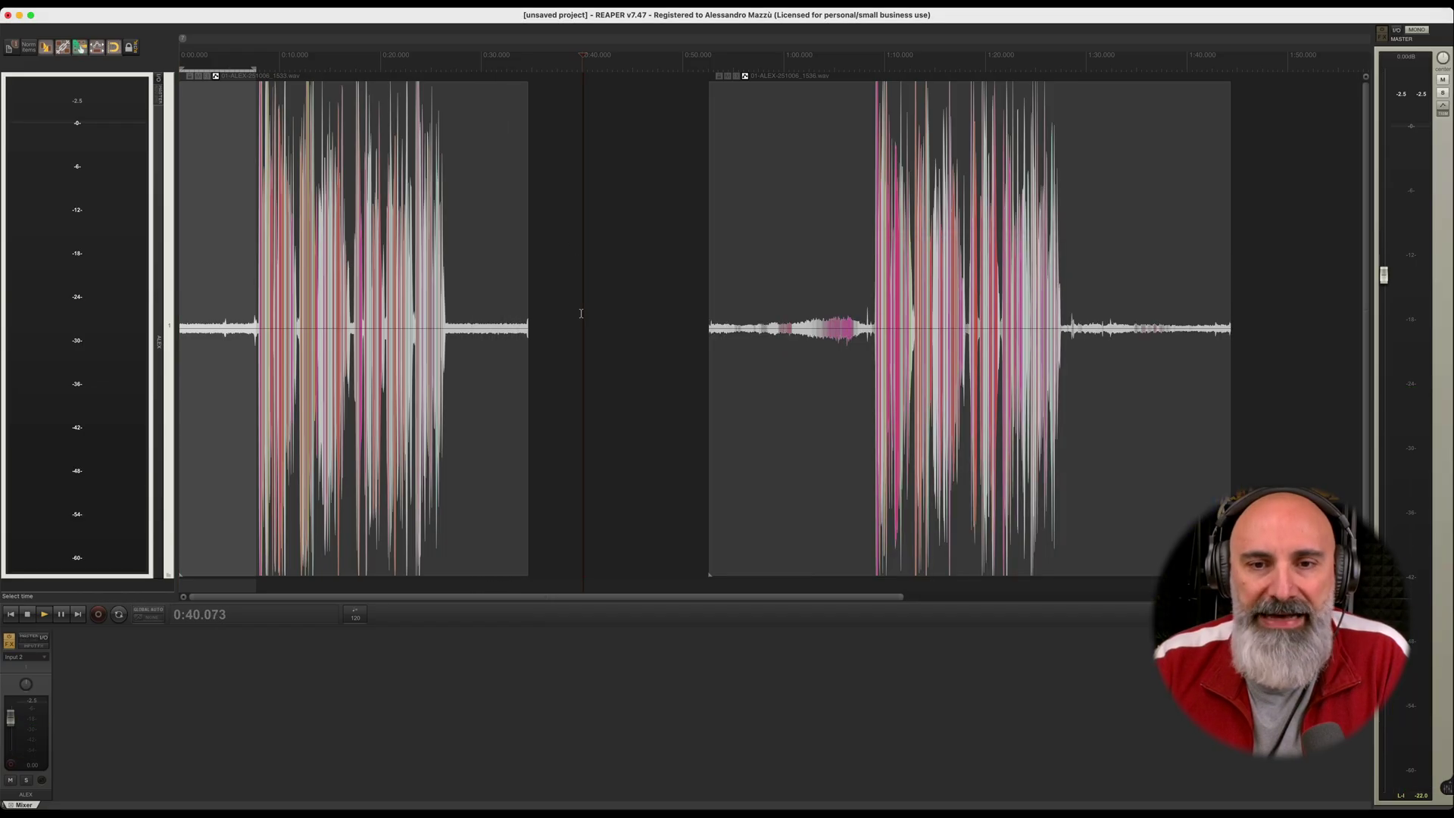
# Select the second recording at its start, reopen Voice Focus clear of that clip and switch the effect off
pyautogui.click(708, 364)
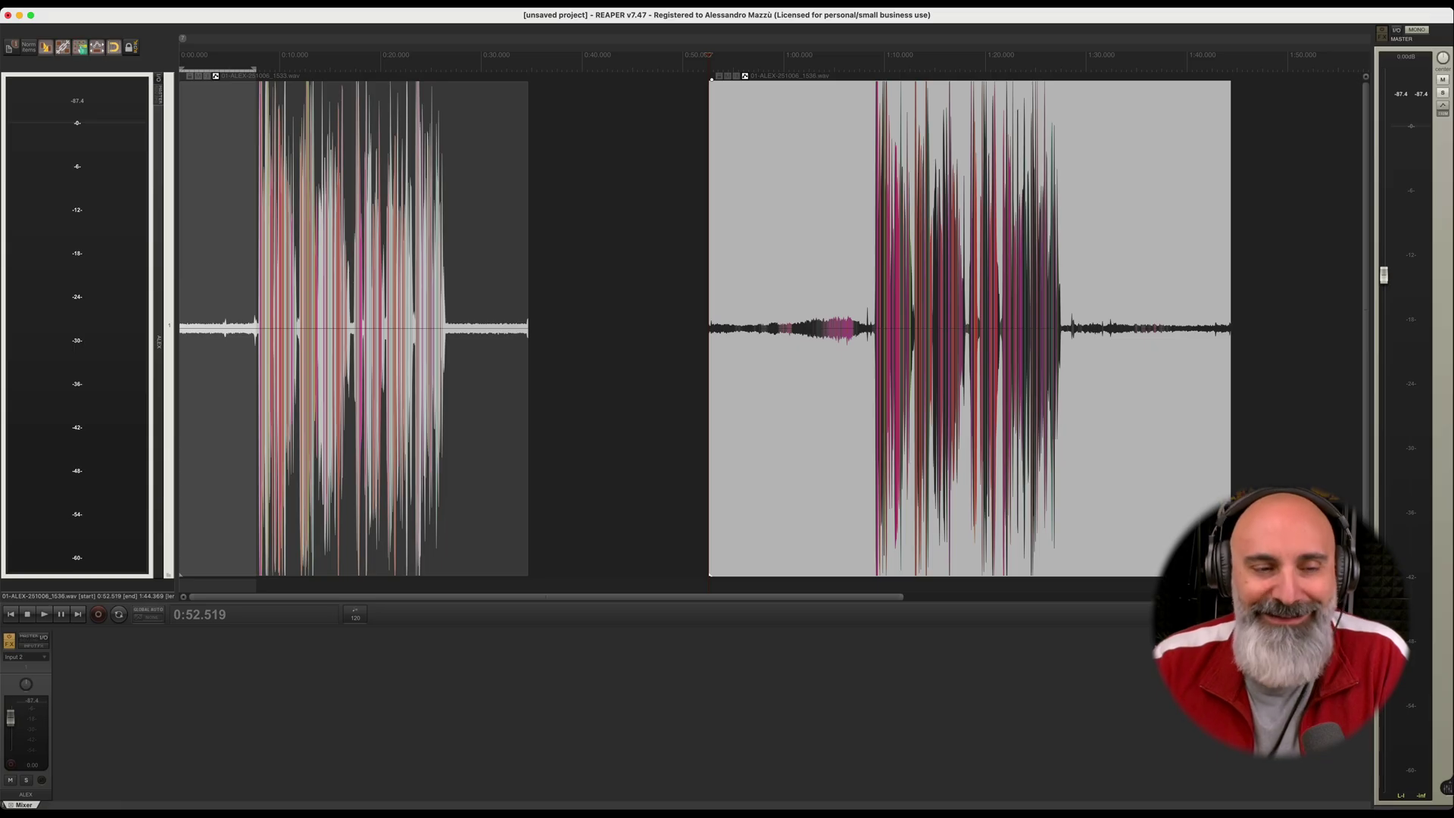
pyautogui.click(10, 645)
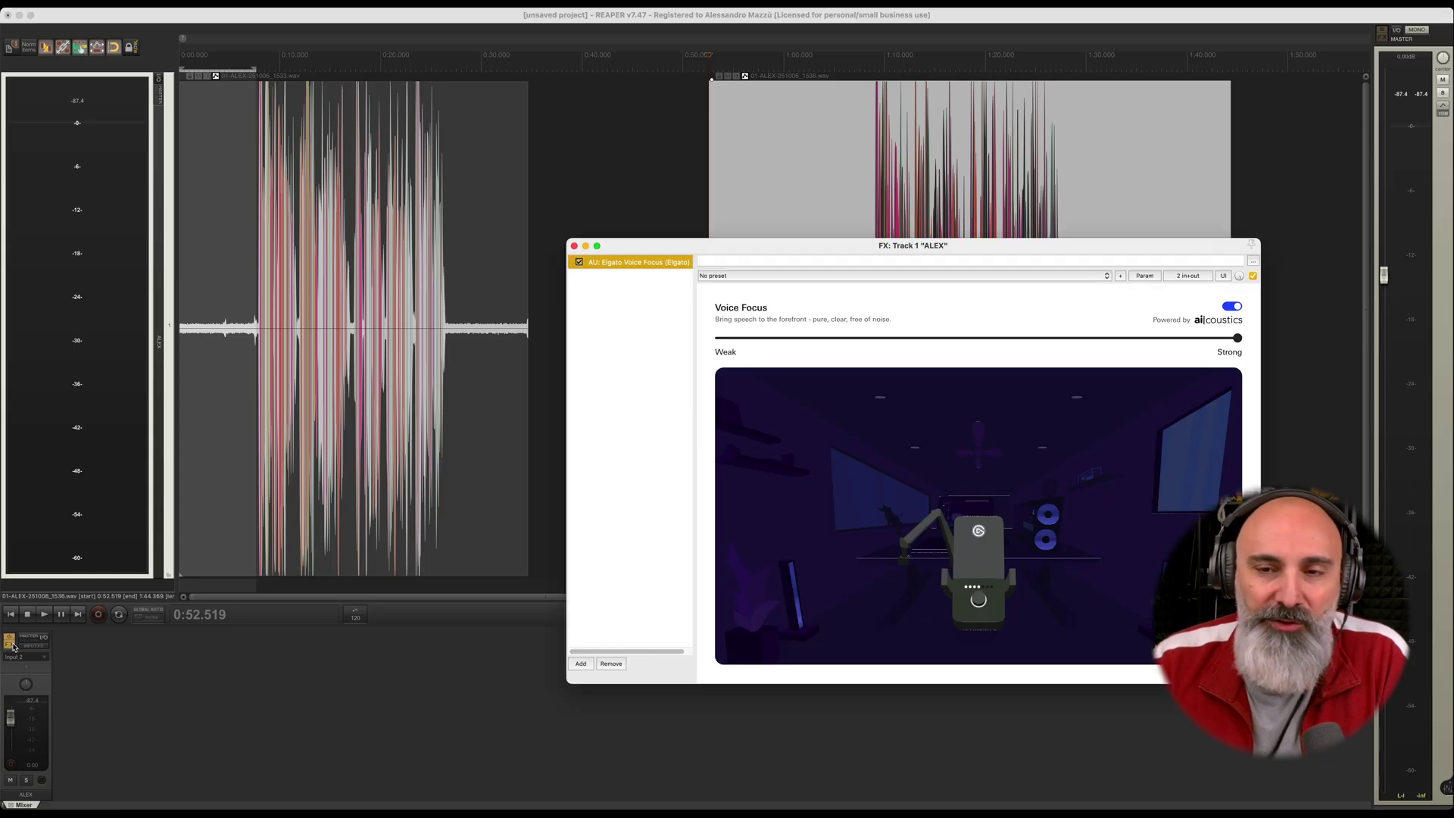
pyautogui.moveTo(716, 247); pyautogui.dragTo(160, 184)
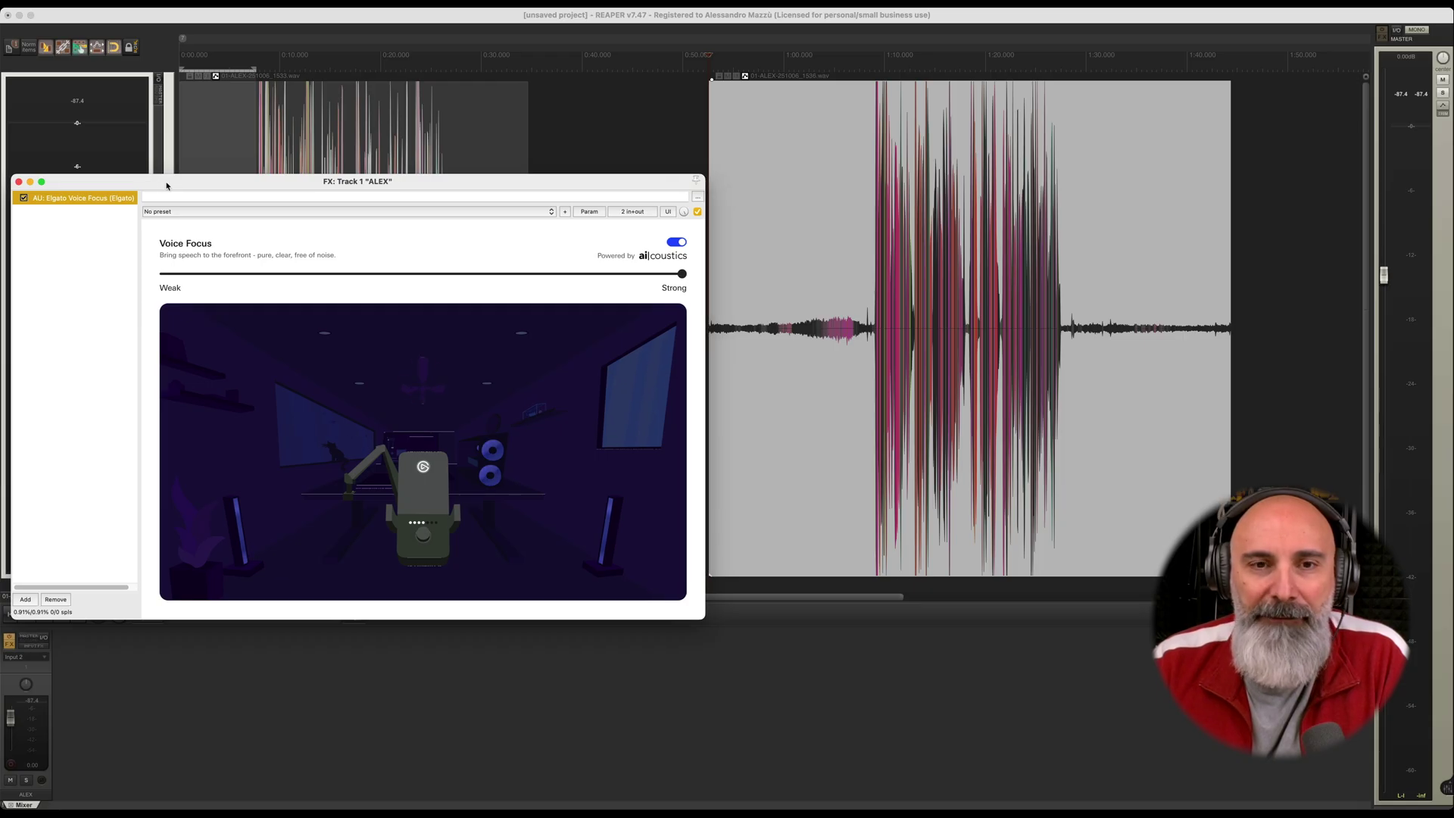
pyautogui.click(672, 246)
# Play the second recording unprocessed from its start, and place the edit cursor just after the speech ends
pyautogui.click(710, 341)
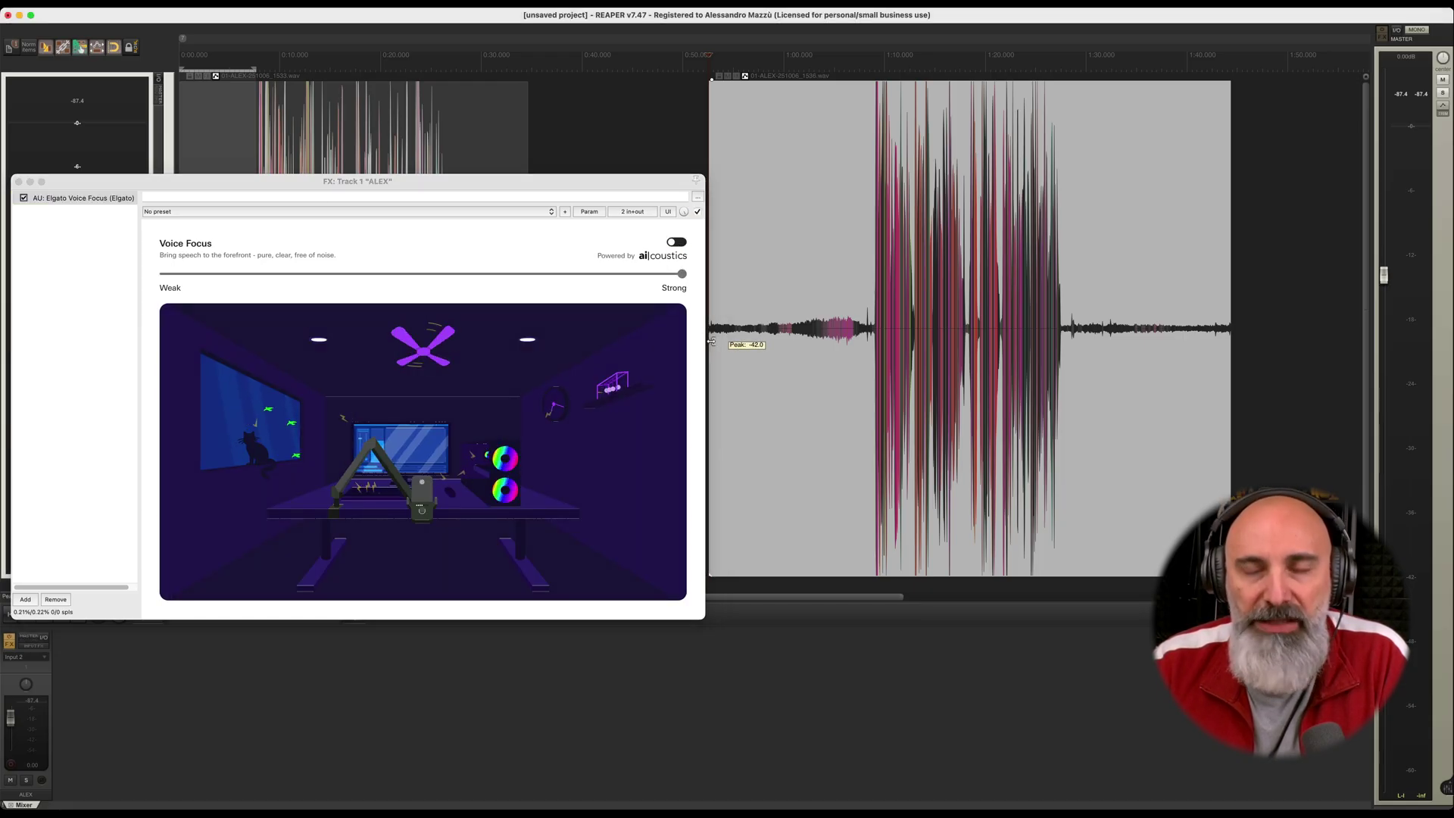
pyautogui.press('space')
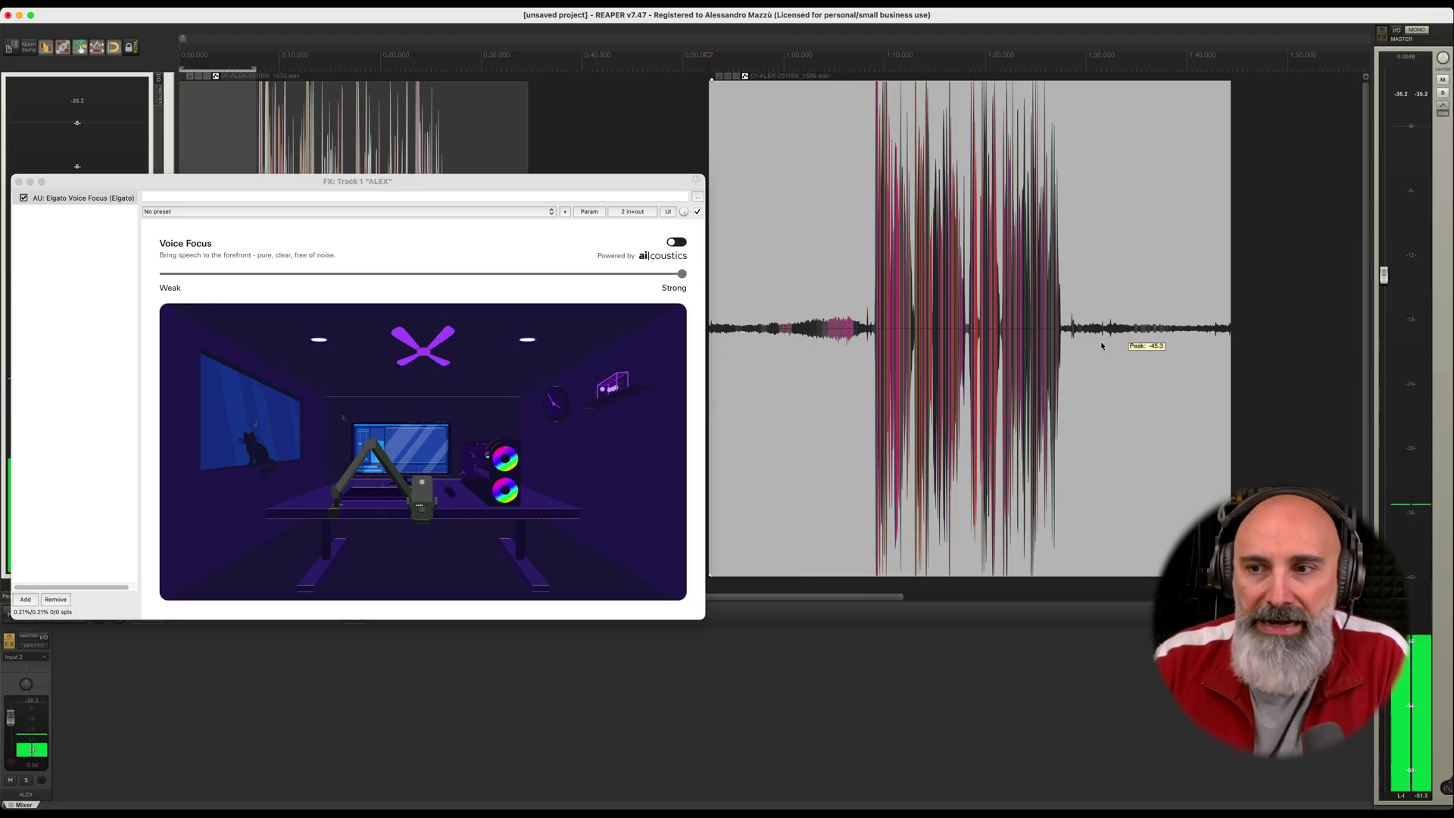
pyautogui.click(1069, 346)
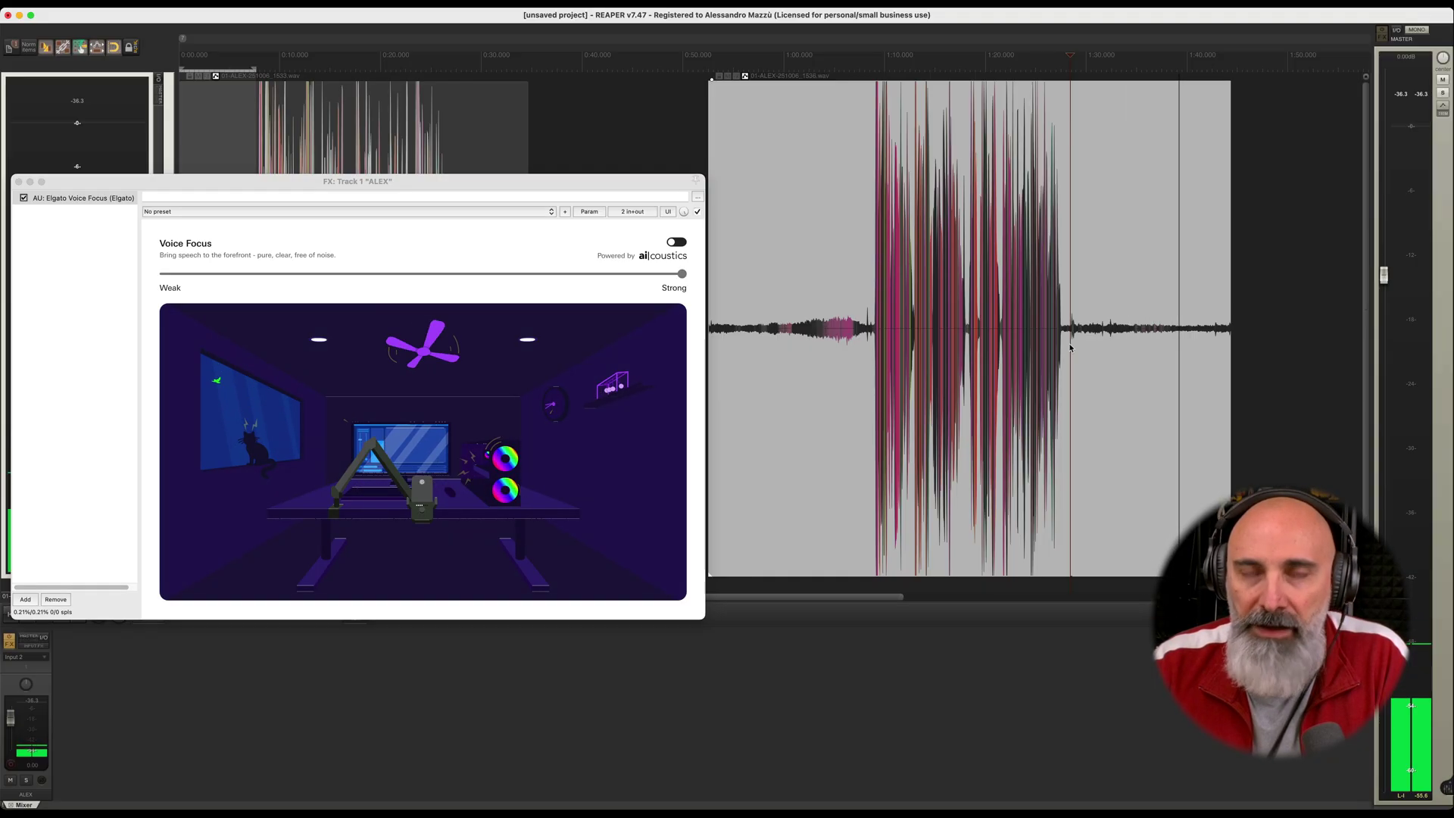
# Replay the second recording from its start, alternating Voice Focus on and off over the background noise before the speech
pyautogui.press('space')
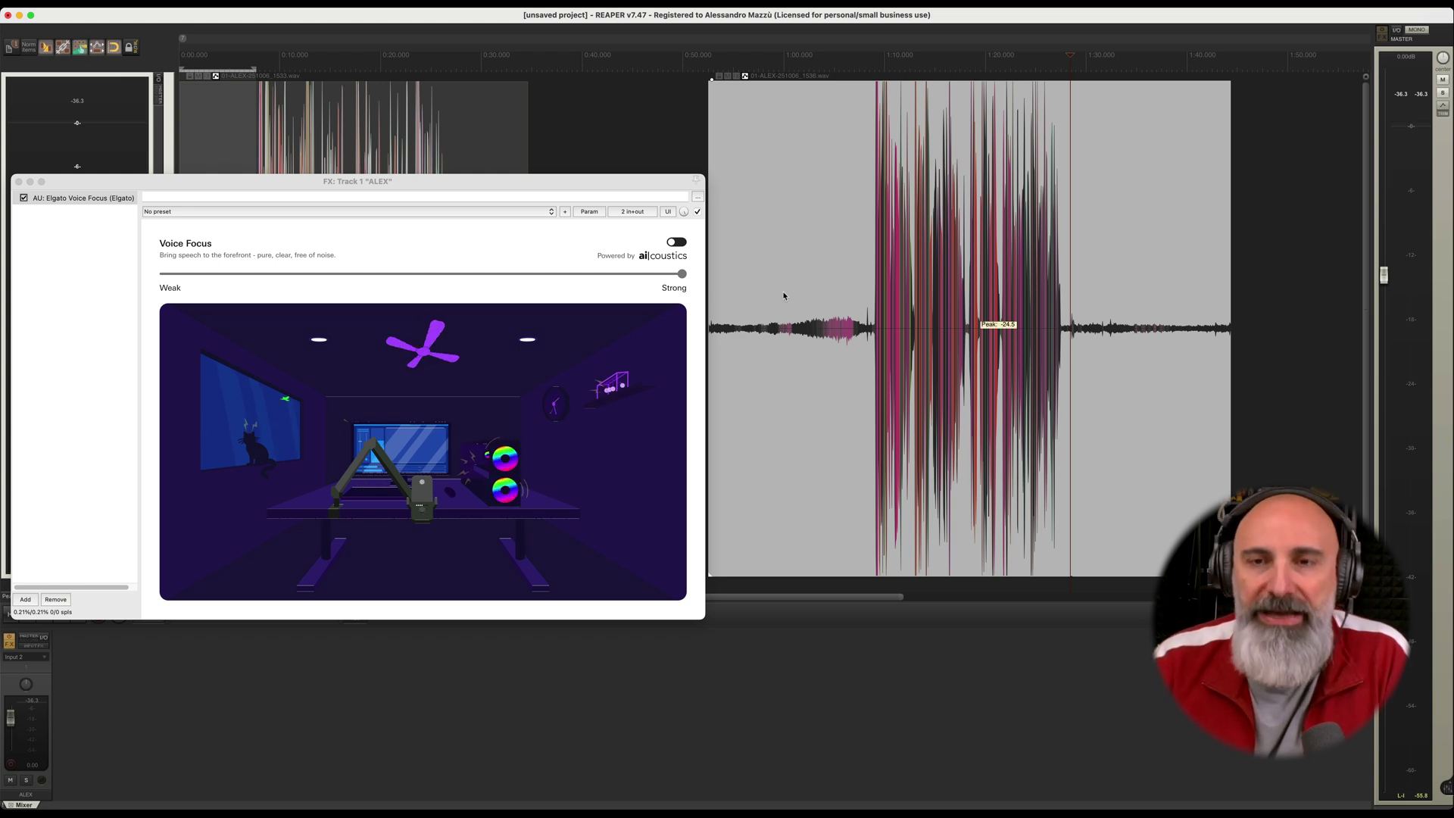
pyautogui.click(709, 136)
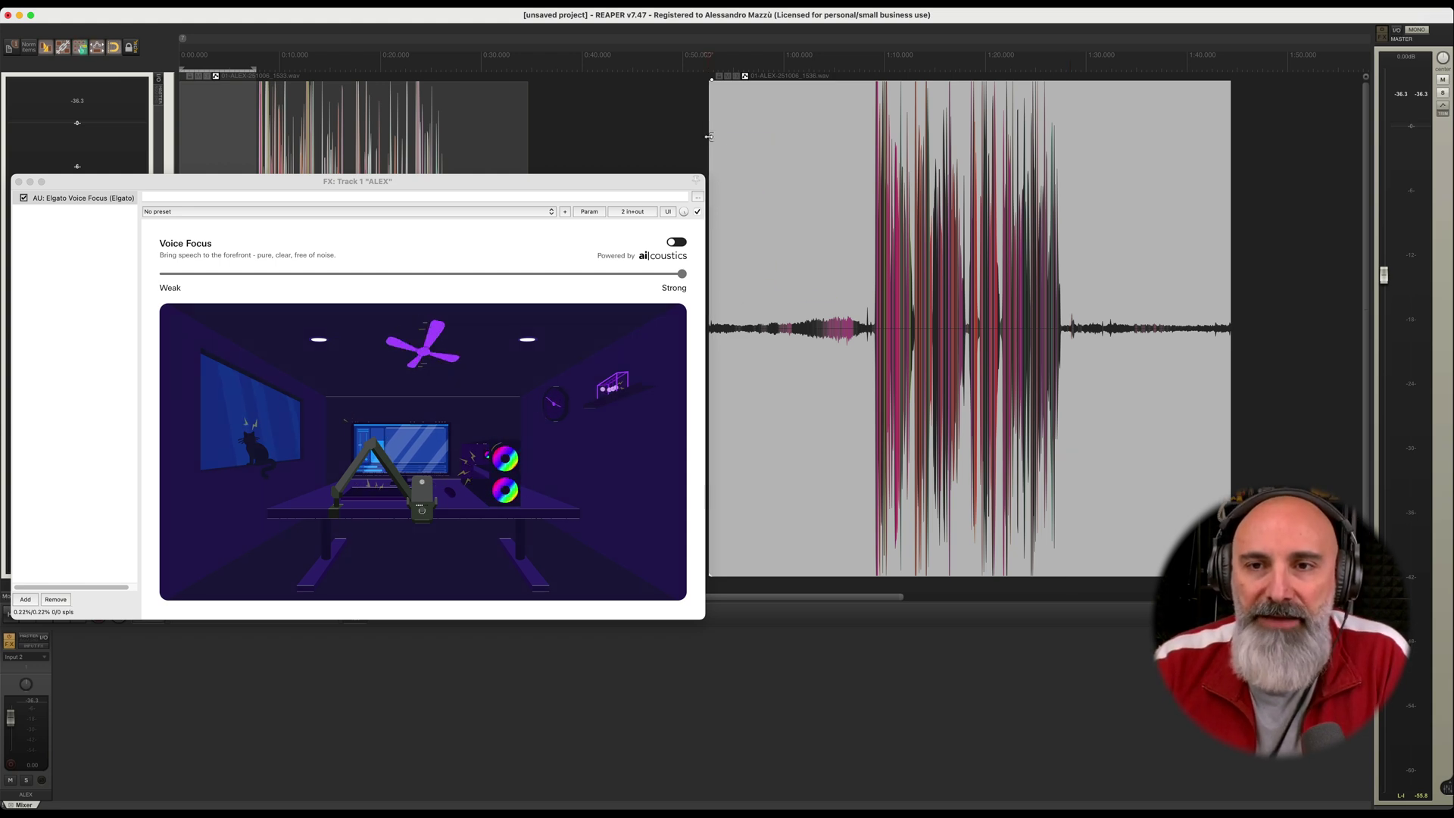
pyautogui.press('space')
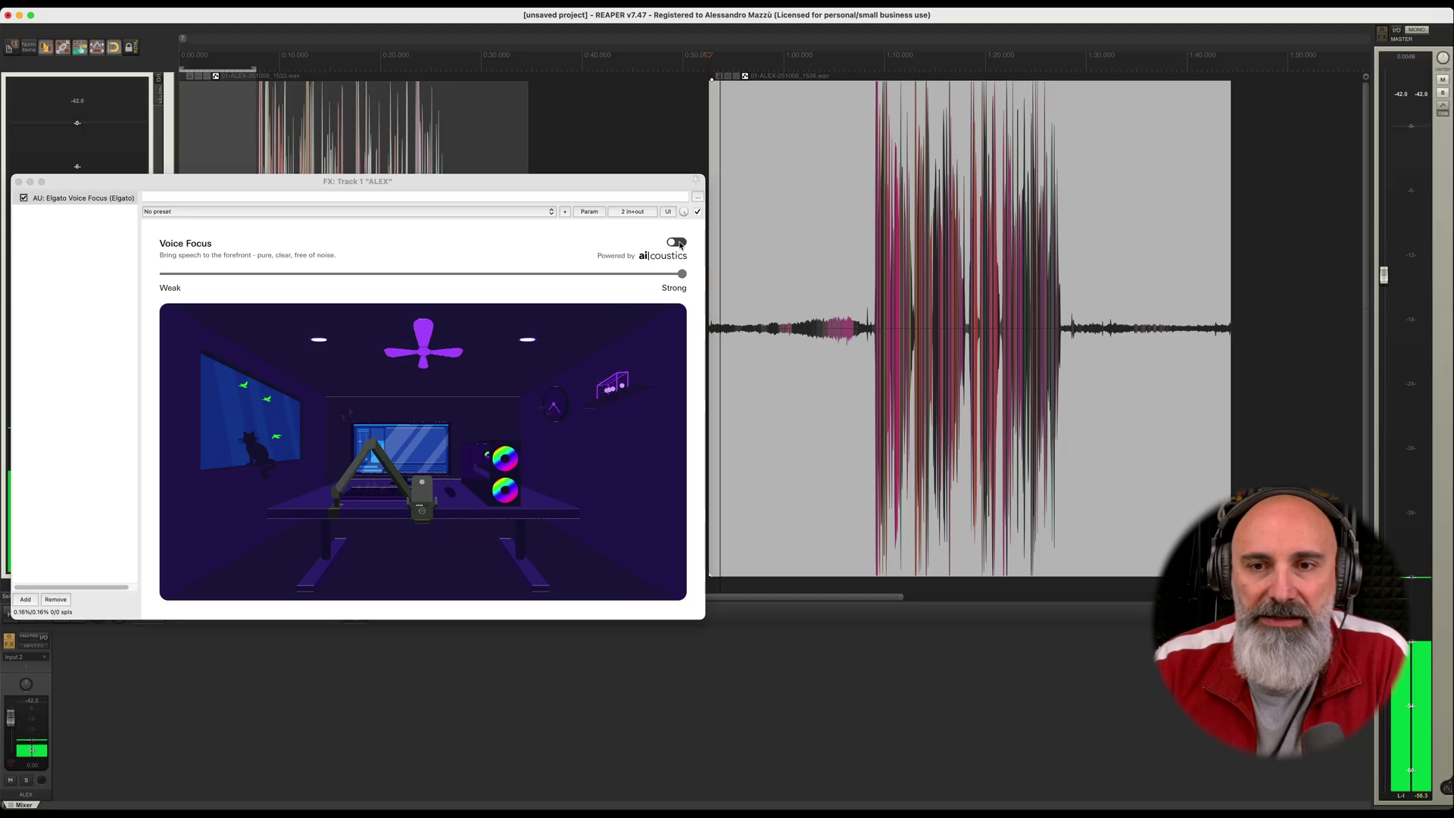
pyautogui.click(678, 243)
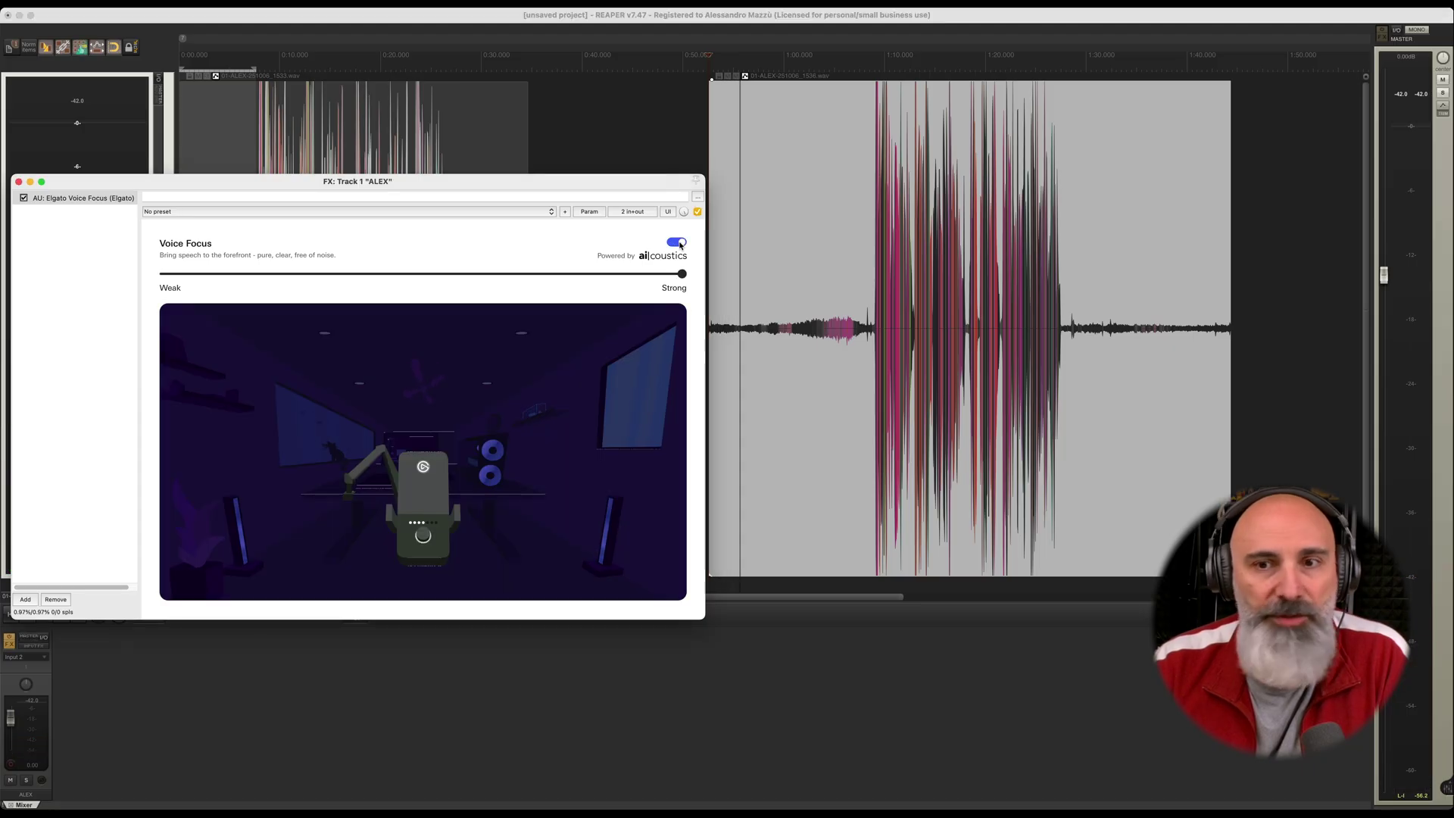
pyautogui.click(680, 244)
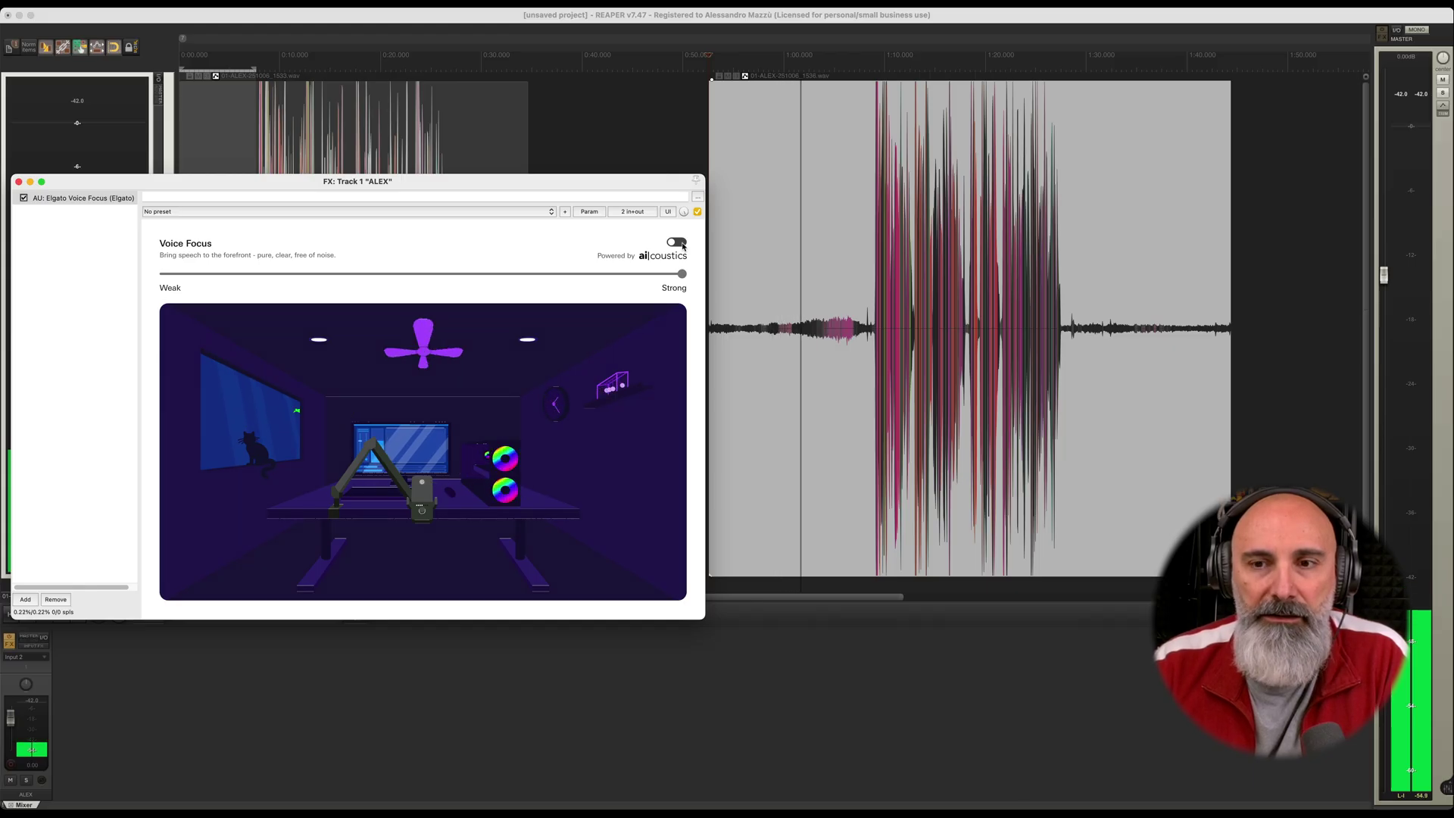
pyautogui.click(681, 244)
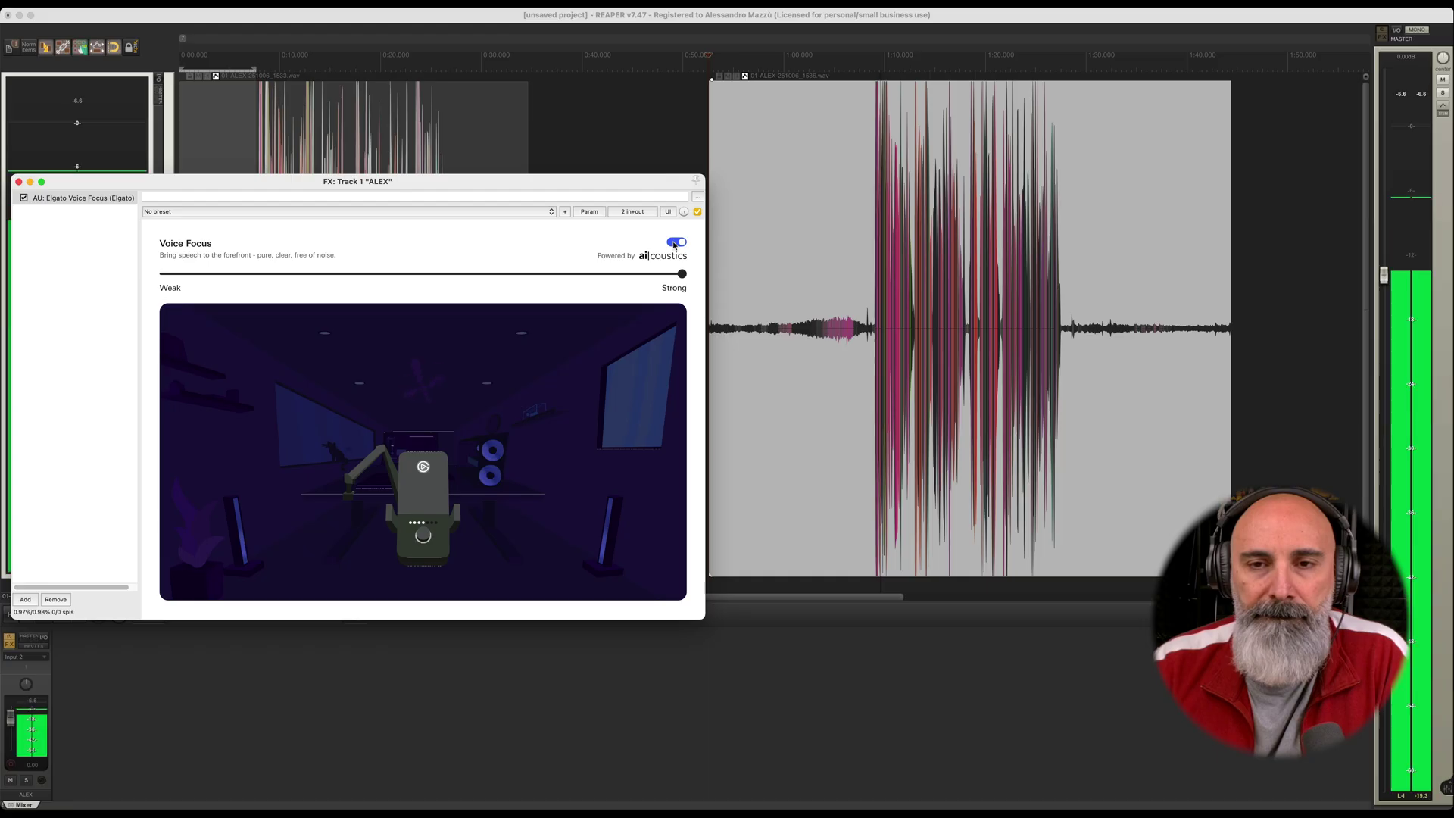
# Keep alternating Voice Focus off and on through the speech and the trailing noise, and leave it switched on
pyautogui.click(674, 243)
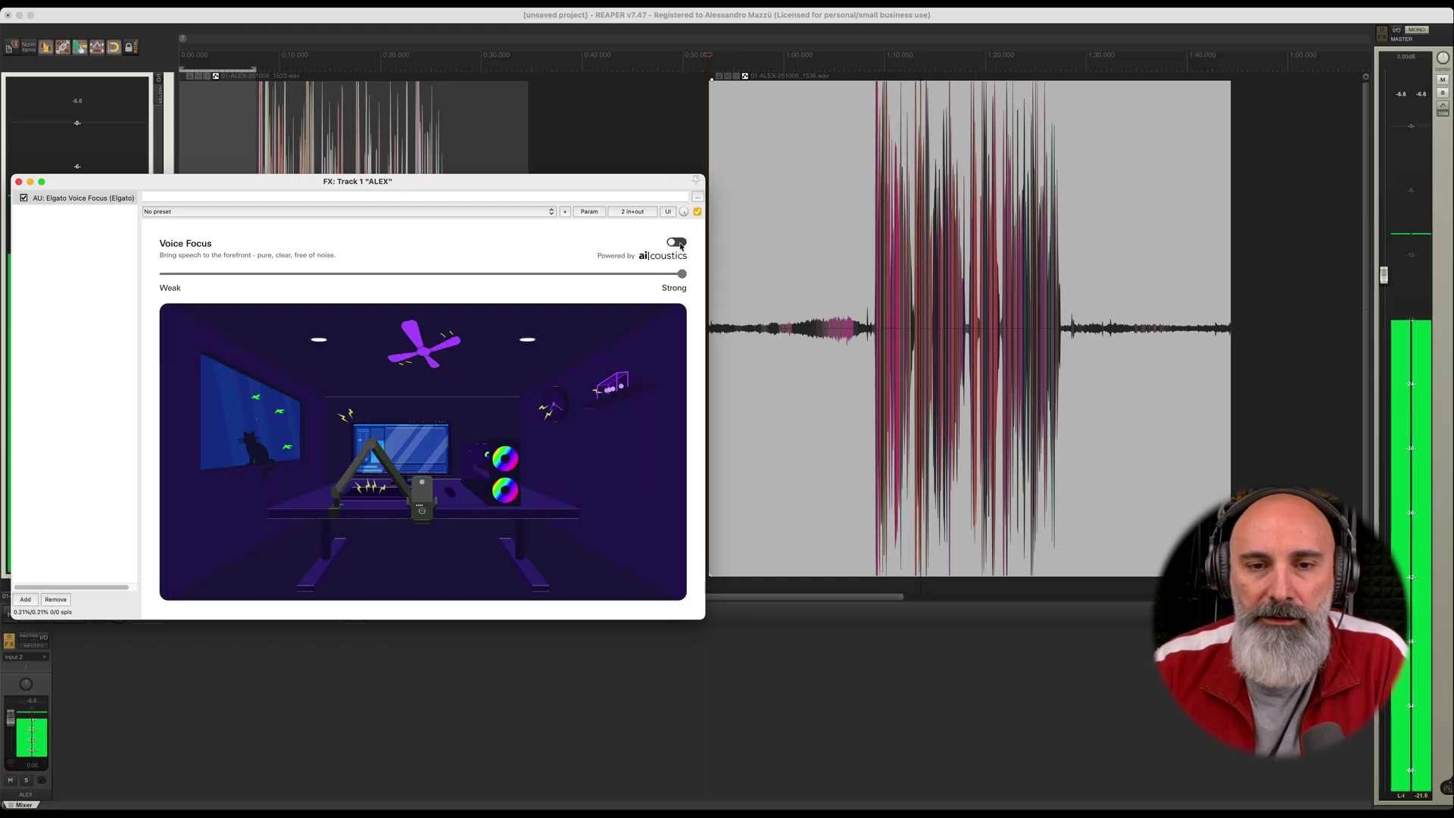
pyautogui.click(676, 243)
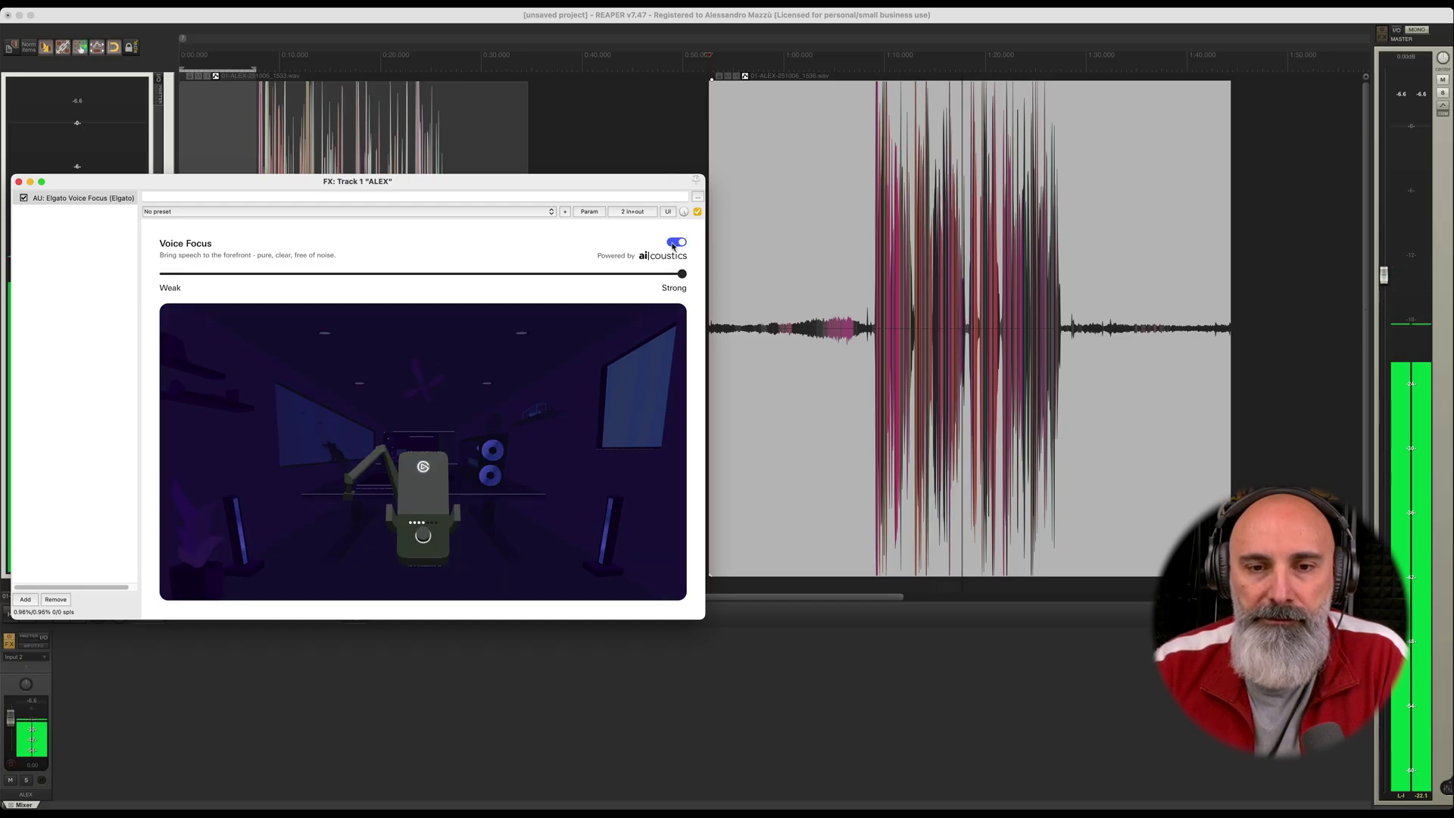
pyautogui.click(675, 243)
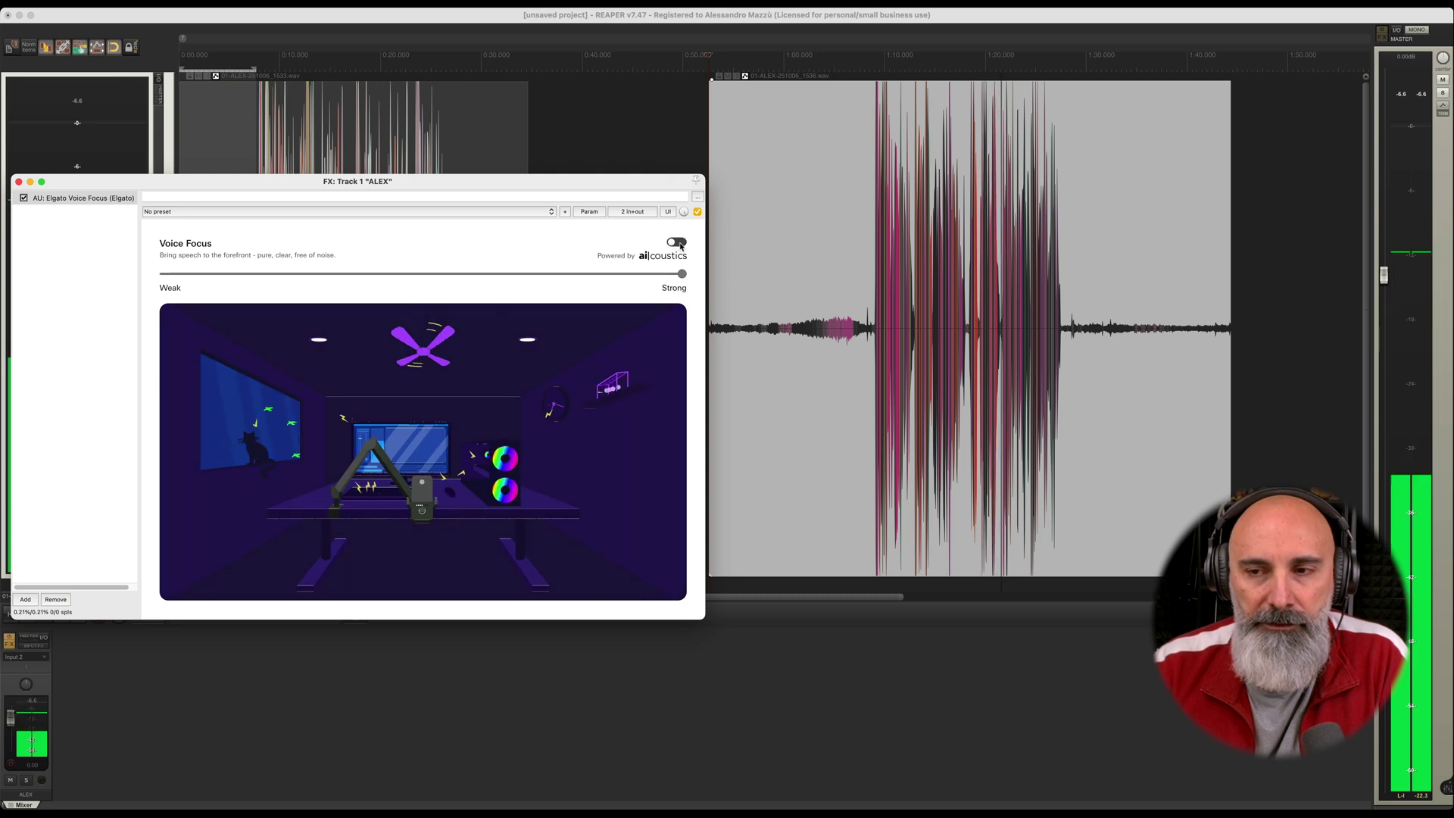
pyautogui.click(680, 244)
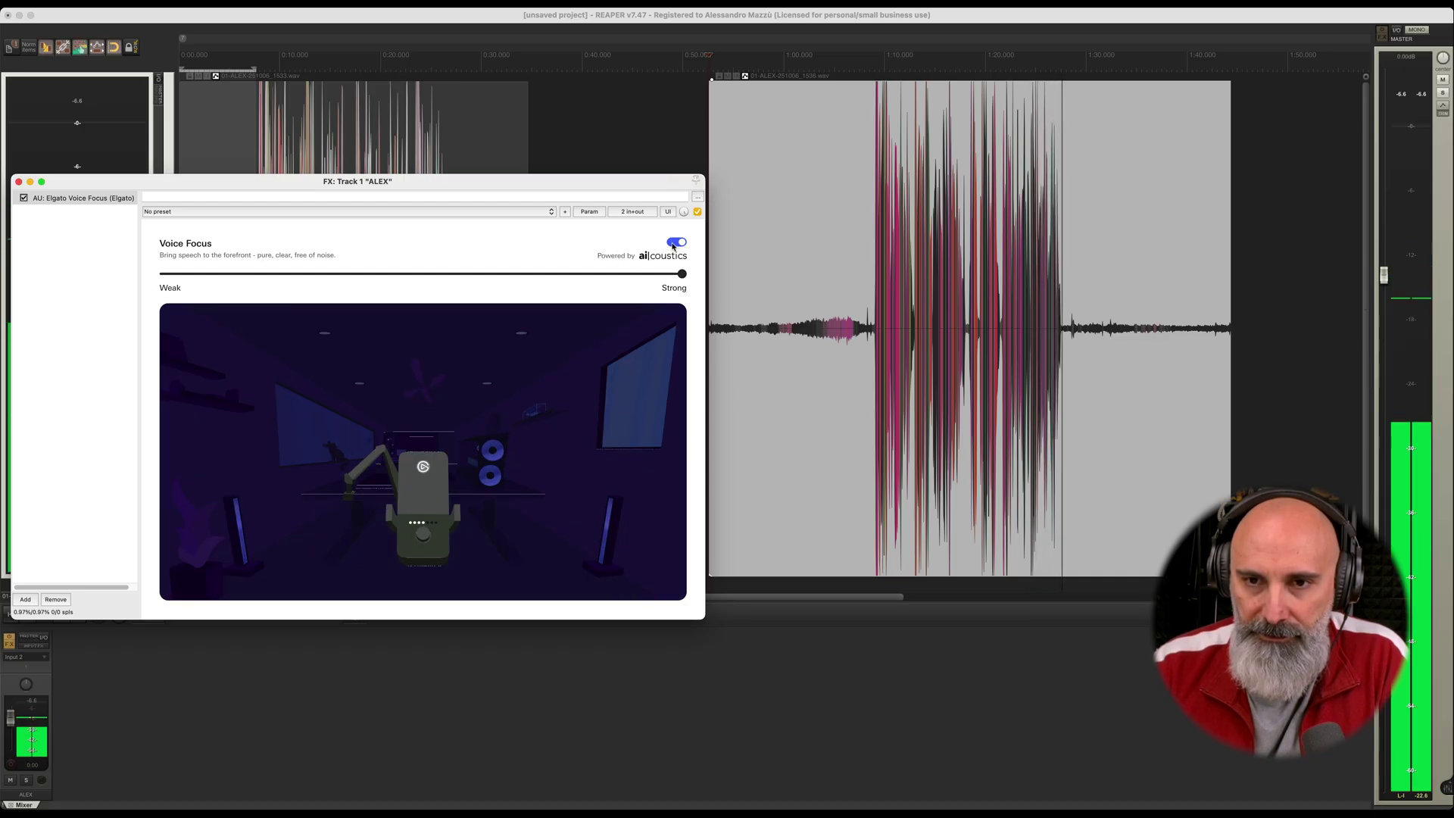
pyautogui.click(674, 244)
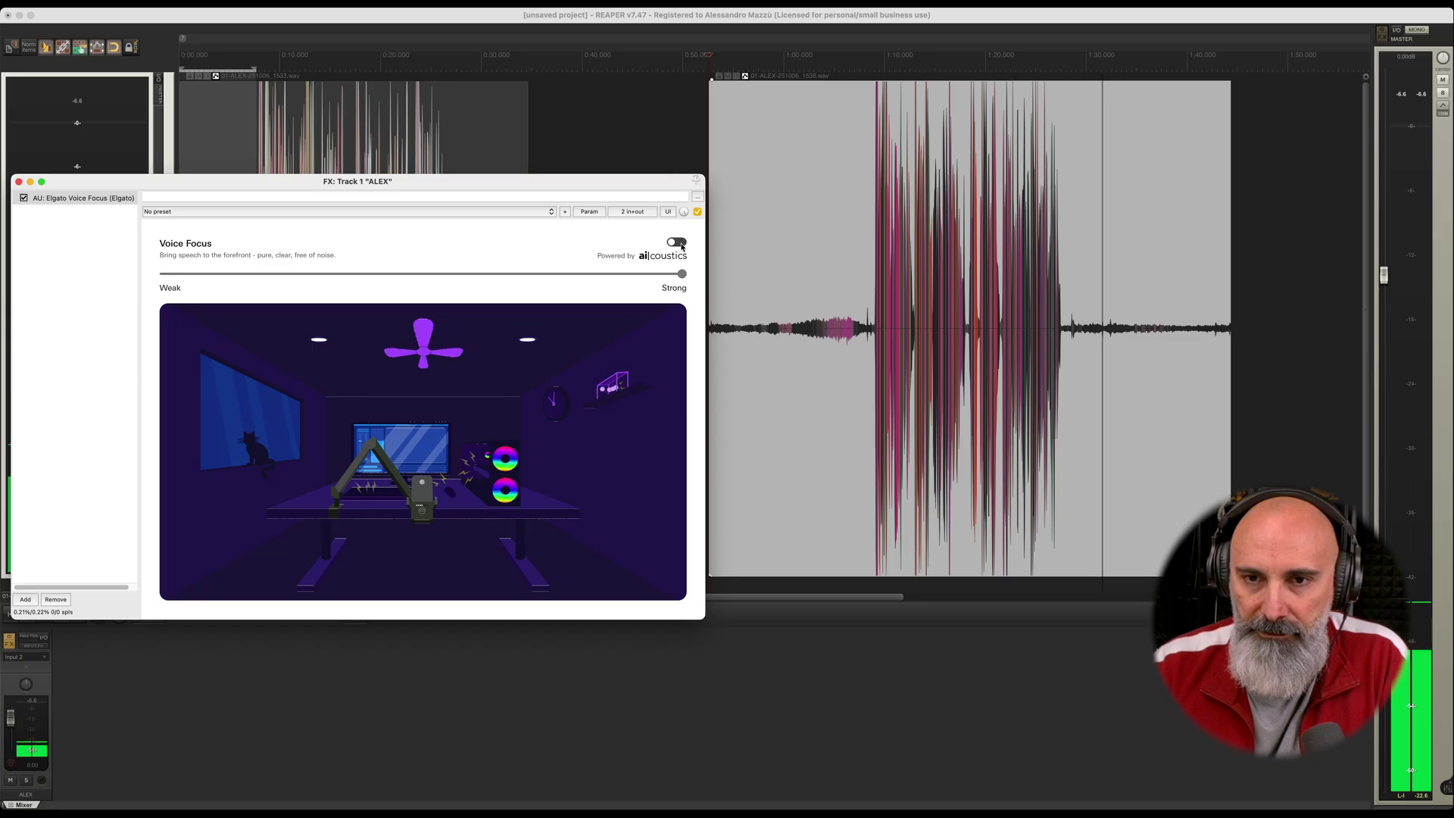
pyautogui.click(681, 246)
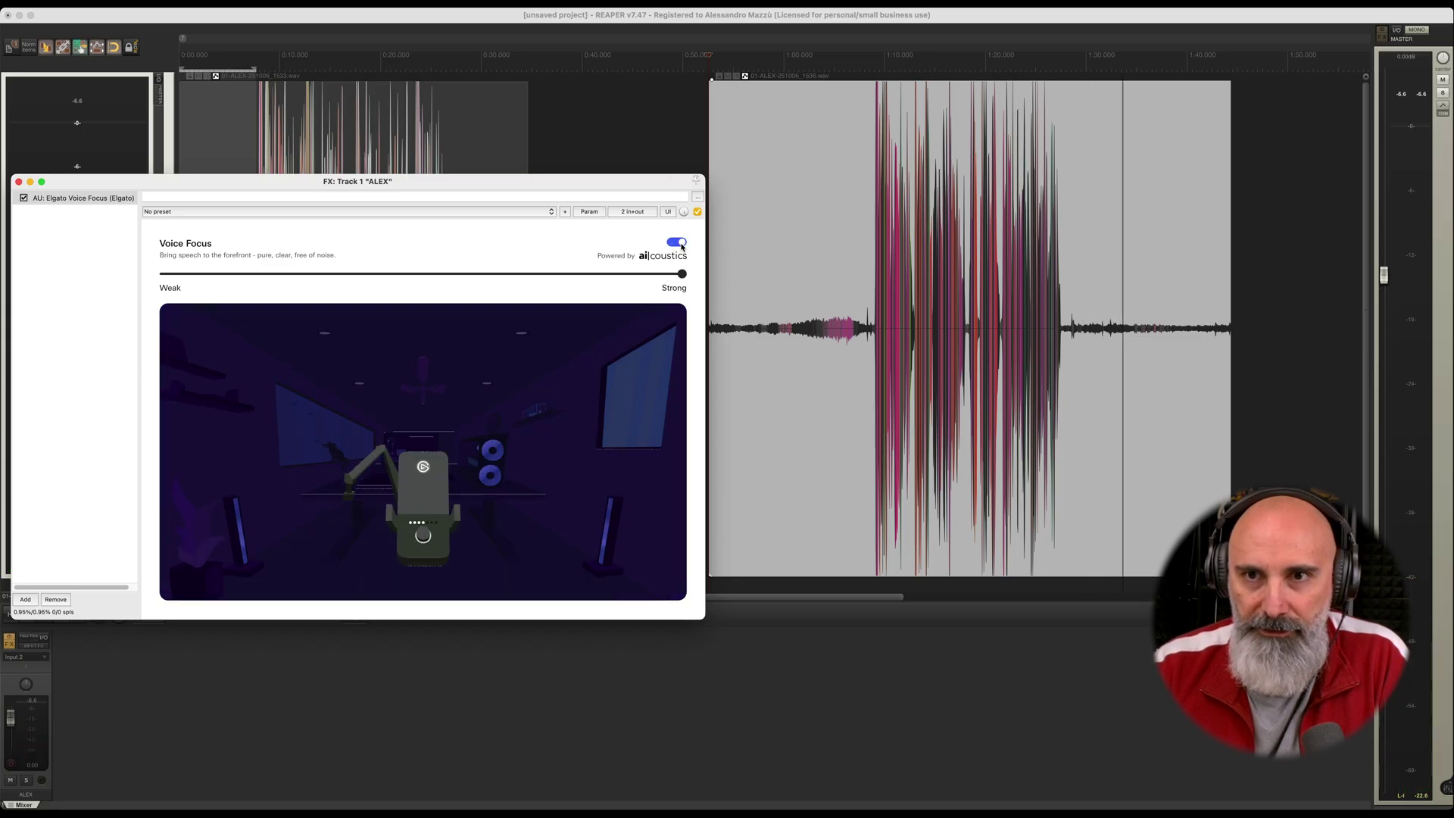
# Set Voice Focus to its weakest strength and loop playback over the noise from the end of the speech to the clip's end
pyautogui.click(1067, 351)
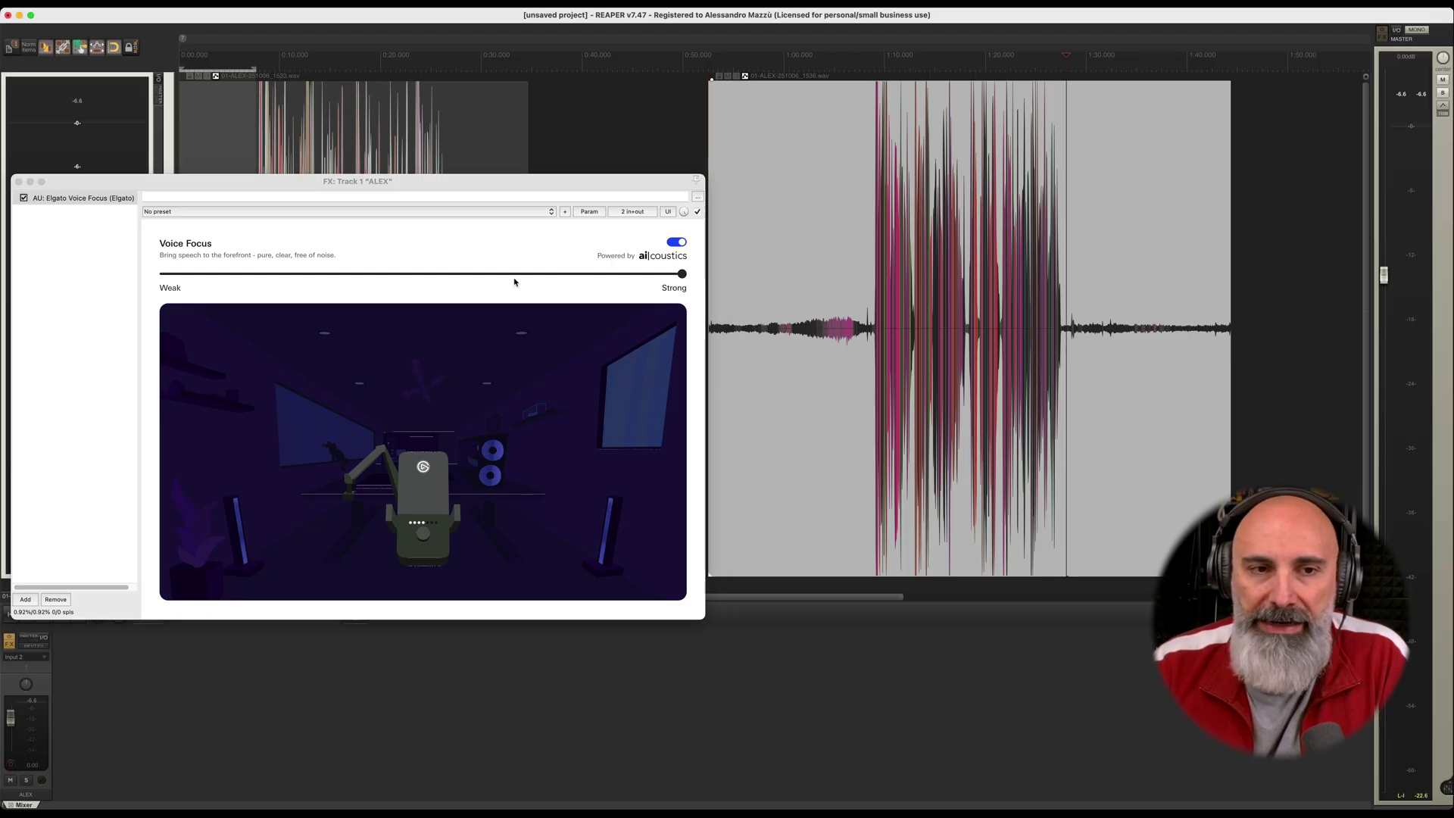
pyautogui.moveTo(682, 274); pyautogui.dragTo(152, 276)
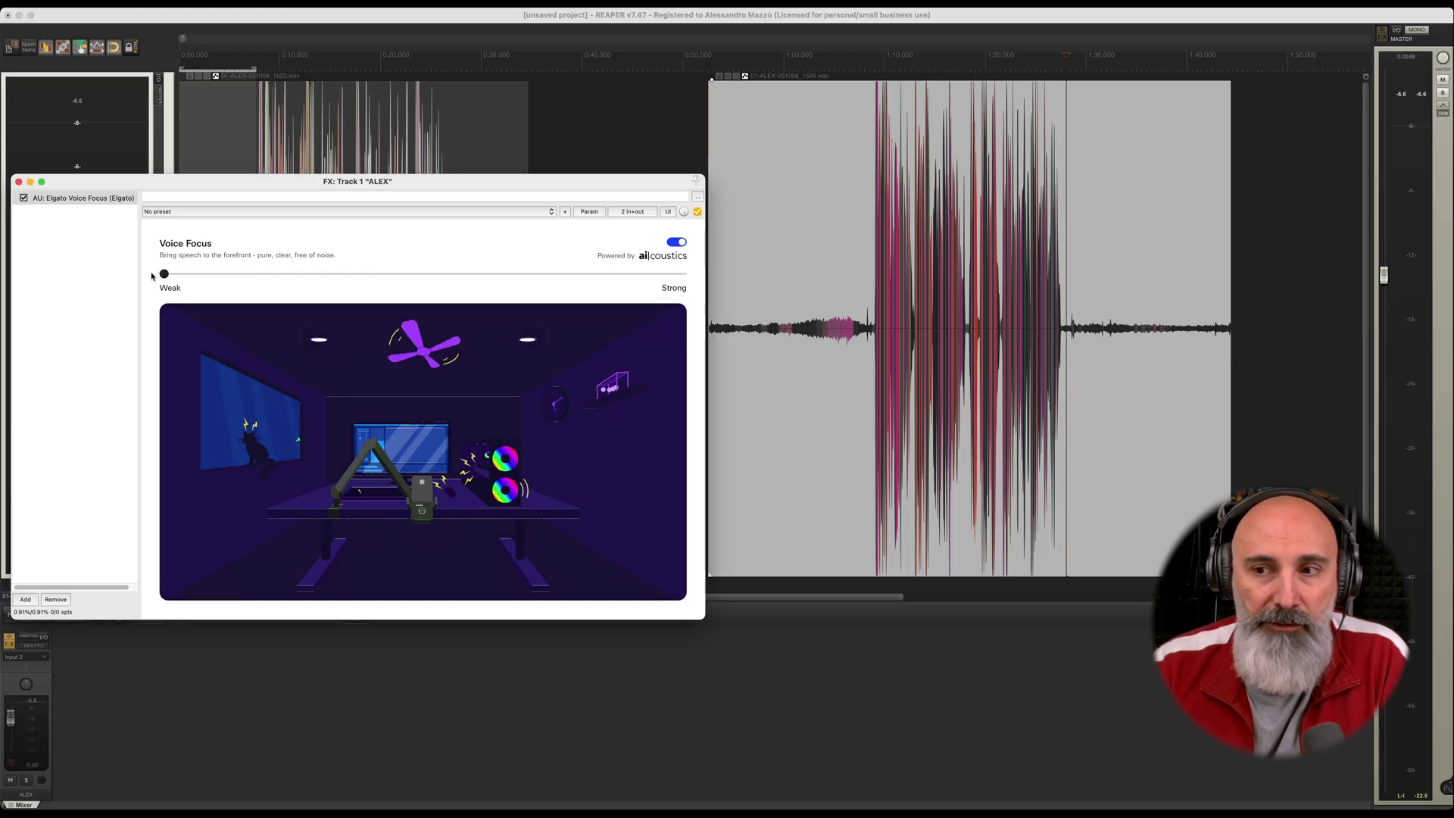
pyautogui.moveTo(1068, 69); pyautogui.dragTo(1229, 69)
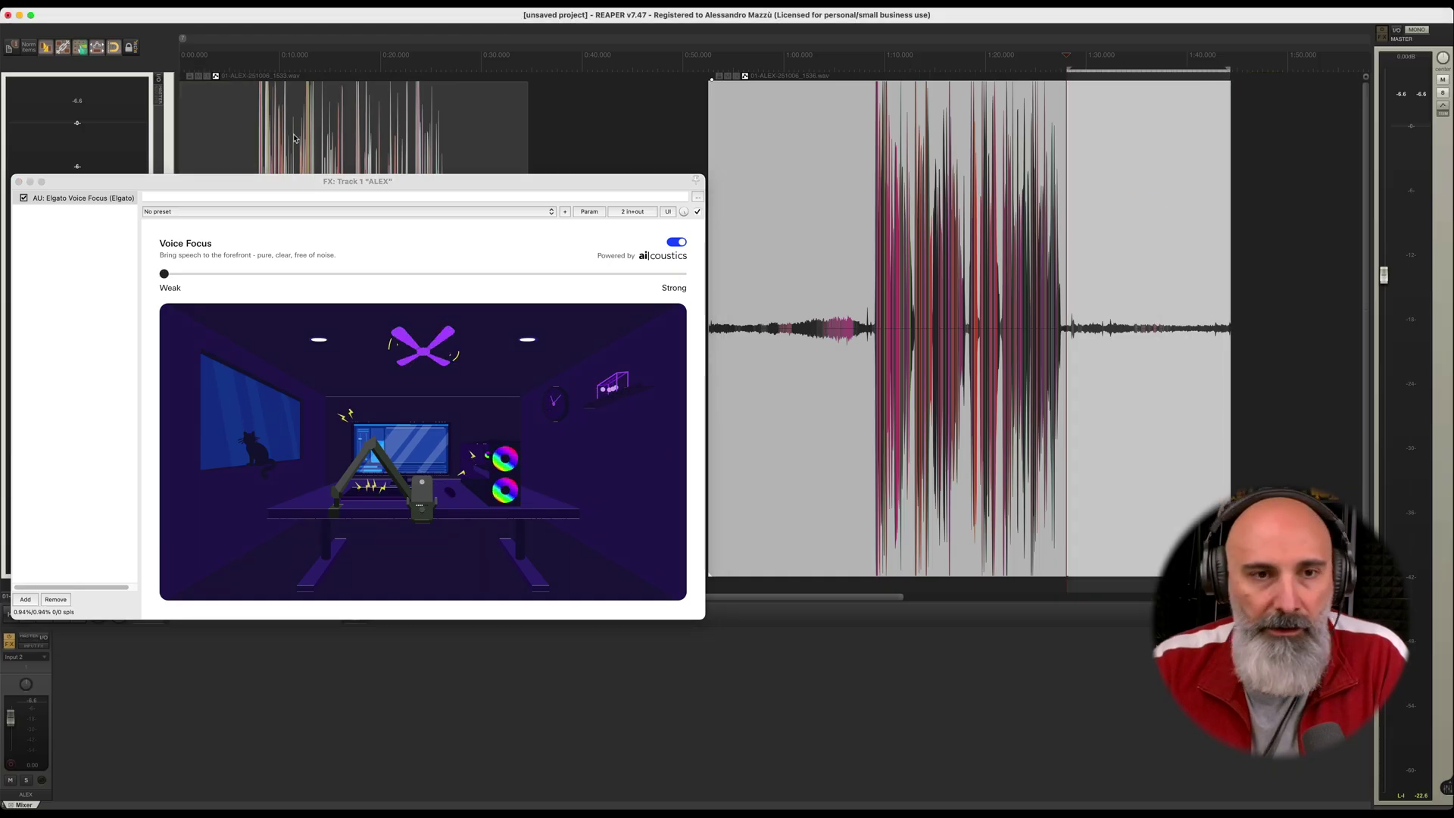
pyautogui.moveTo(272, 185); pyautogui.dragTo(345, 125)
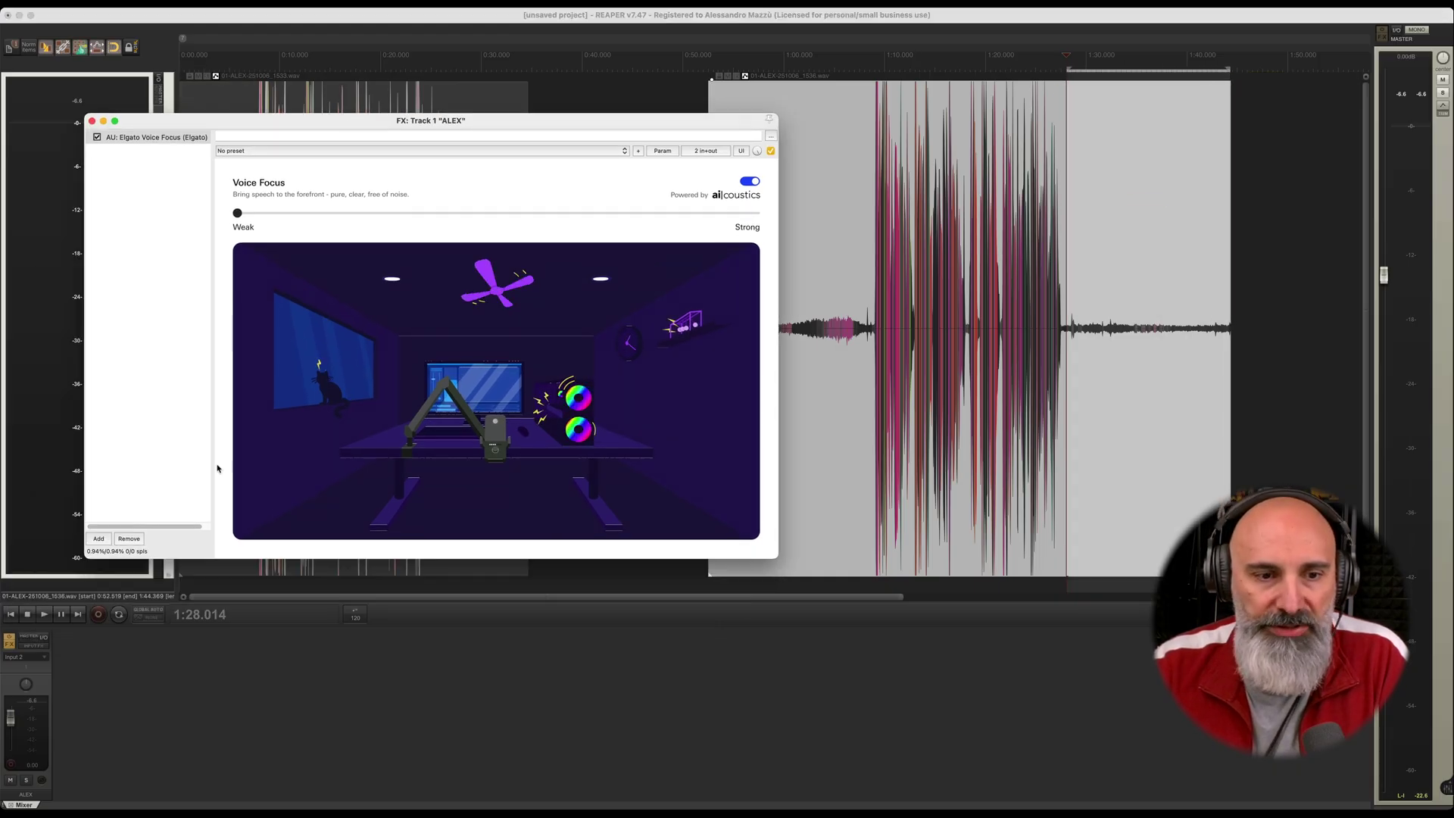
pyautogui.click(118, 616)
pyautogui.press('space')
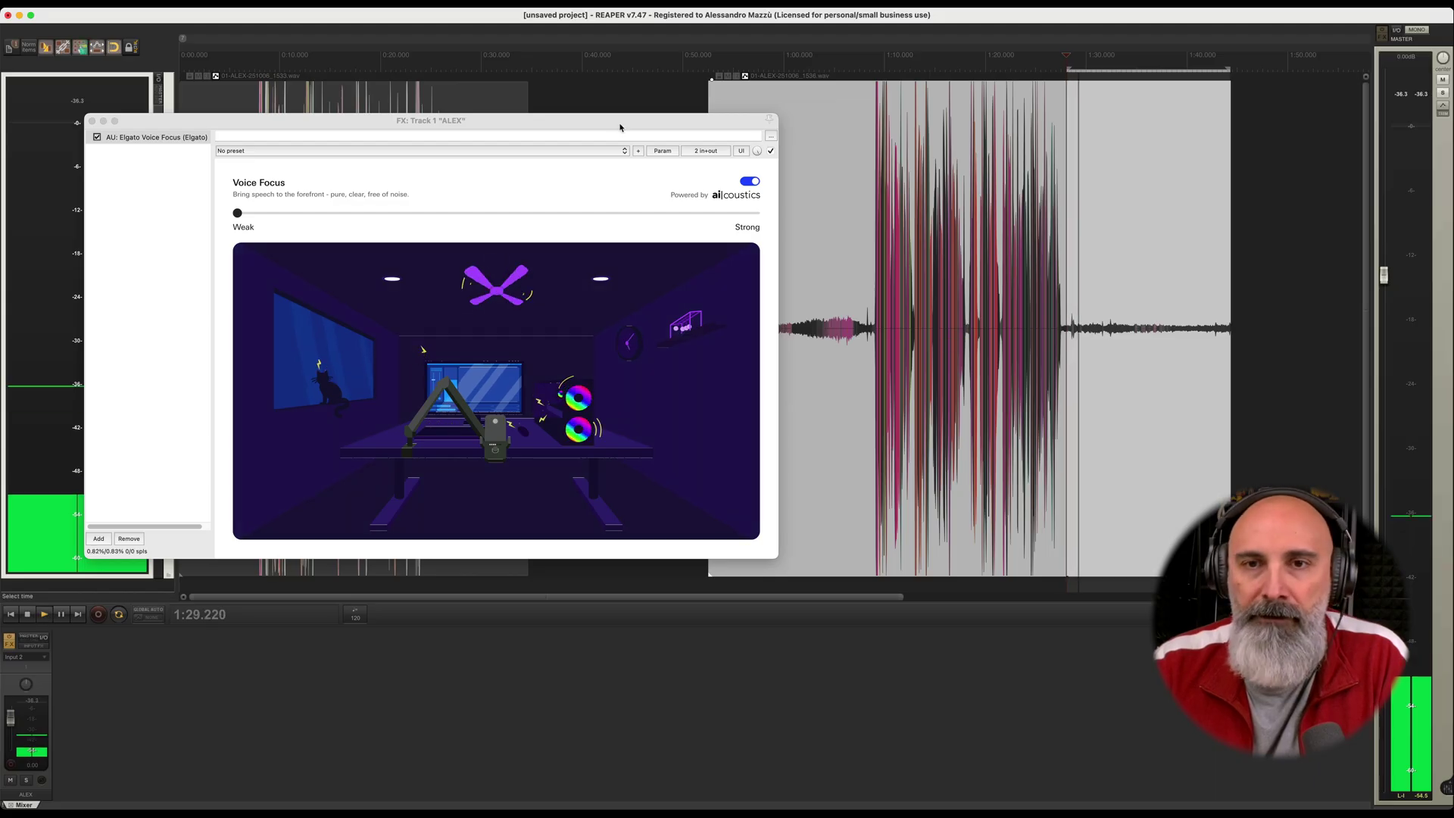
# Raise the Voice Focus strength gradually while the noise loops, and settle it somewhat below the Strong end
pyautogui.moveTo(619, 128); pyautogui.dragTo(614, 177)
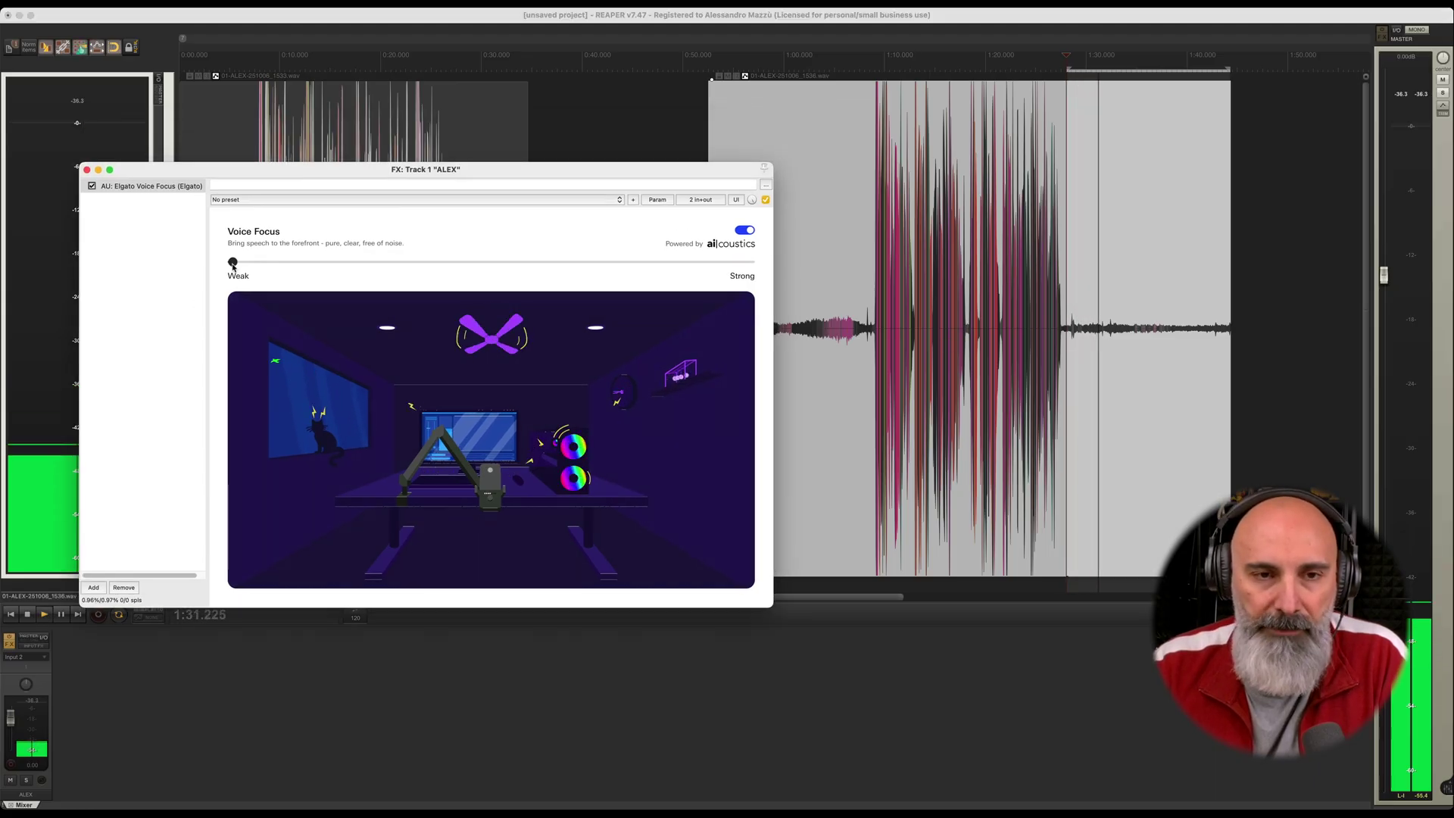
pyautogui.moveTo(234, 266); pyautogui.dragTo(391, 273)
pyautogui.moveTo(396, 273); pyautogui.dragTo(482, 272)
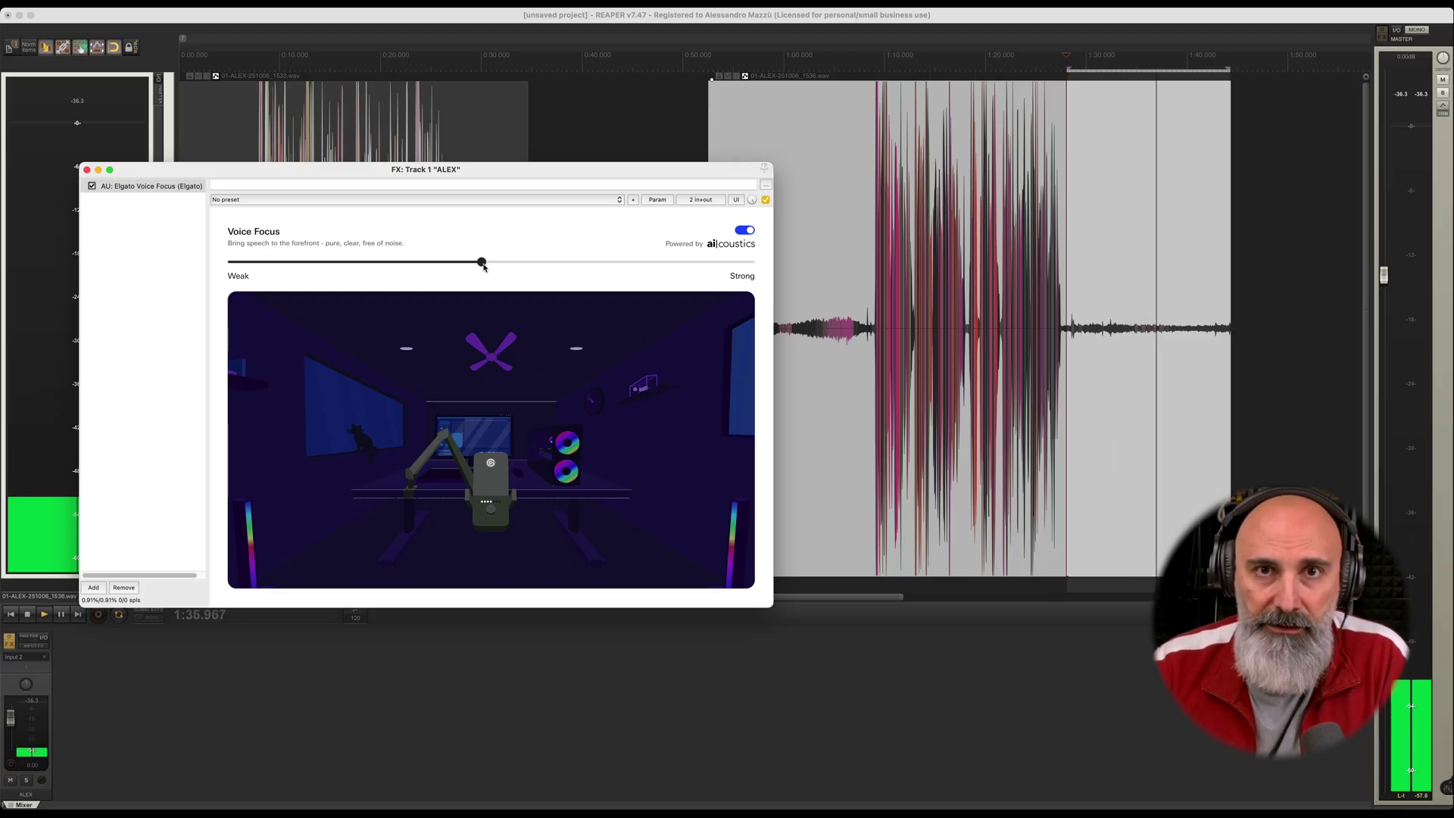
pyautogui.moveTo(483, 267); pyautogui.dragTo(677, 267)
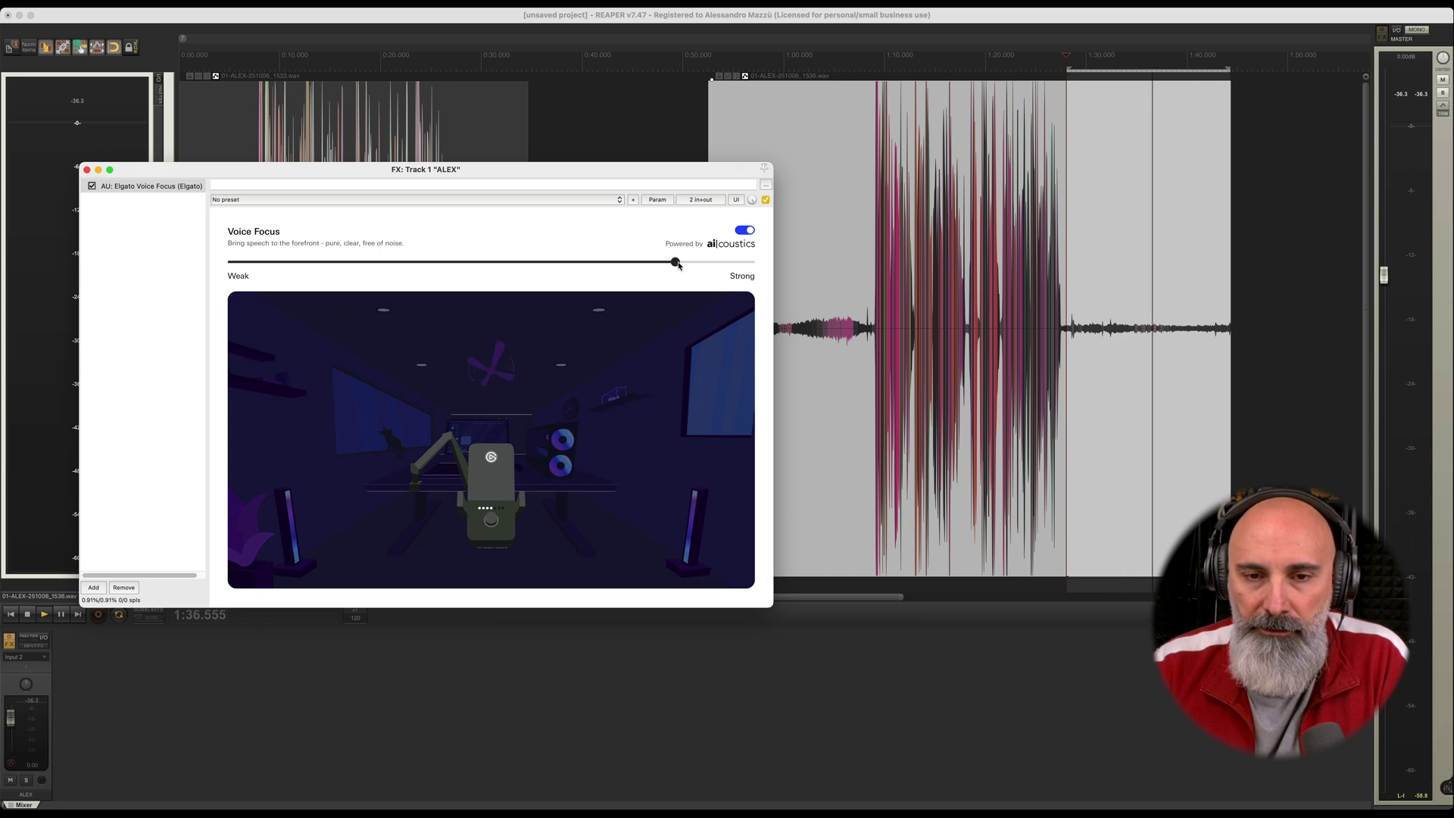
pyautogui.moveTo(678, 265); pyautogui.dragTo(698, 264)
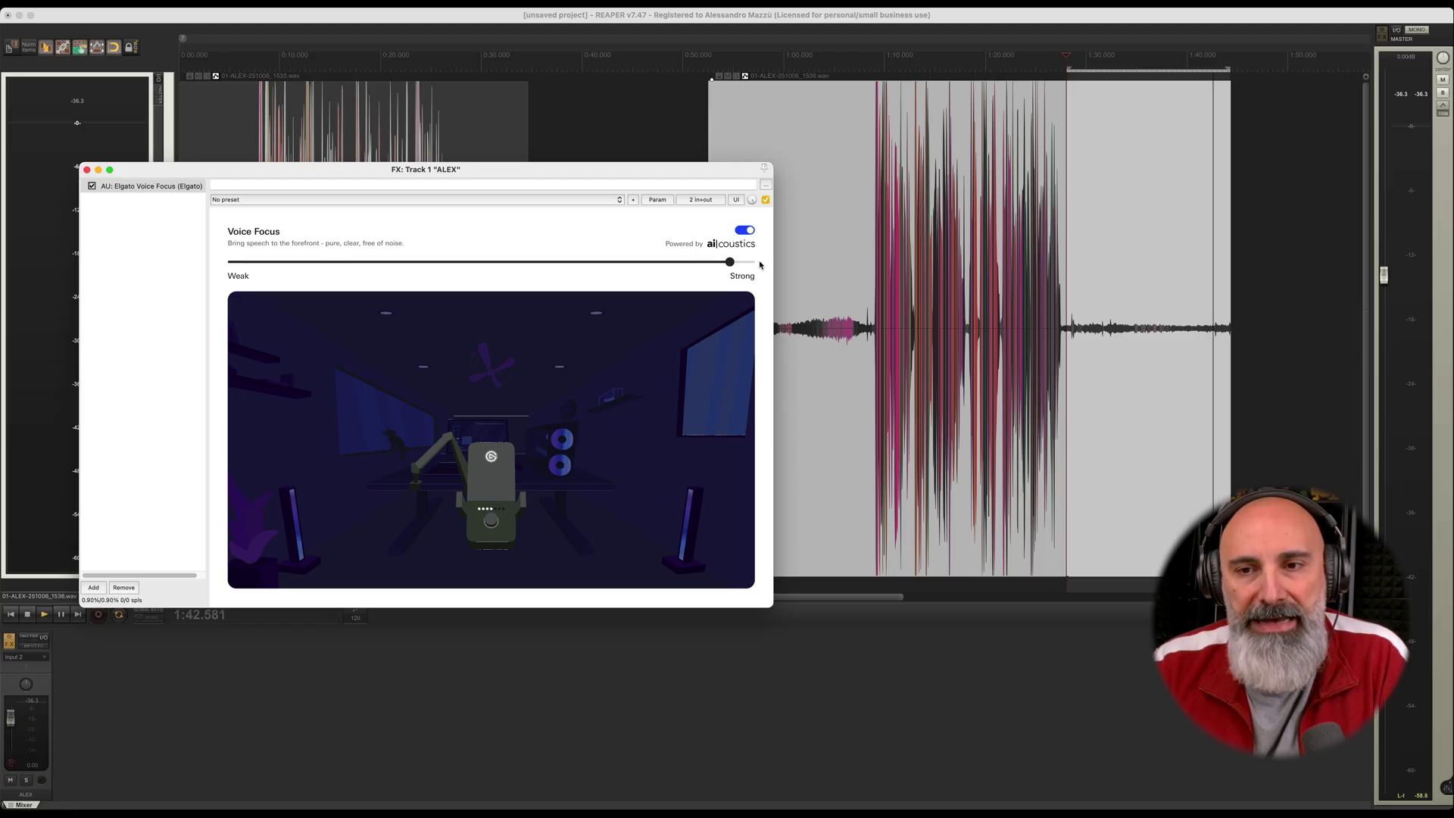
pyautogui.moveTo(695, 263); pyautogui.dragTo(687, 269)
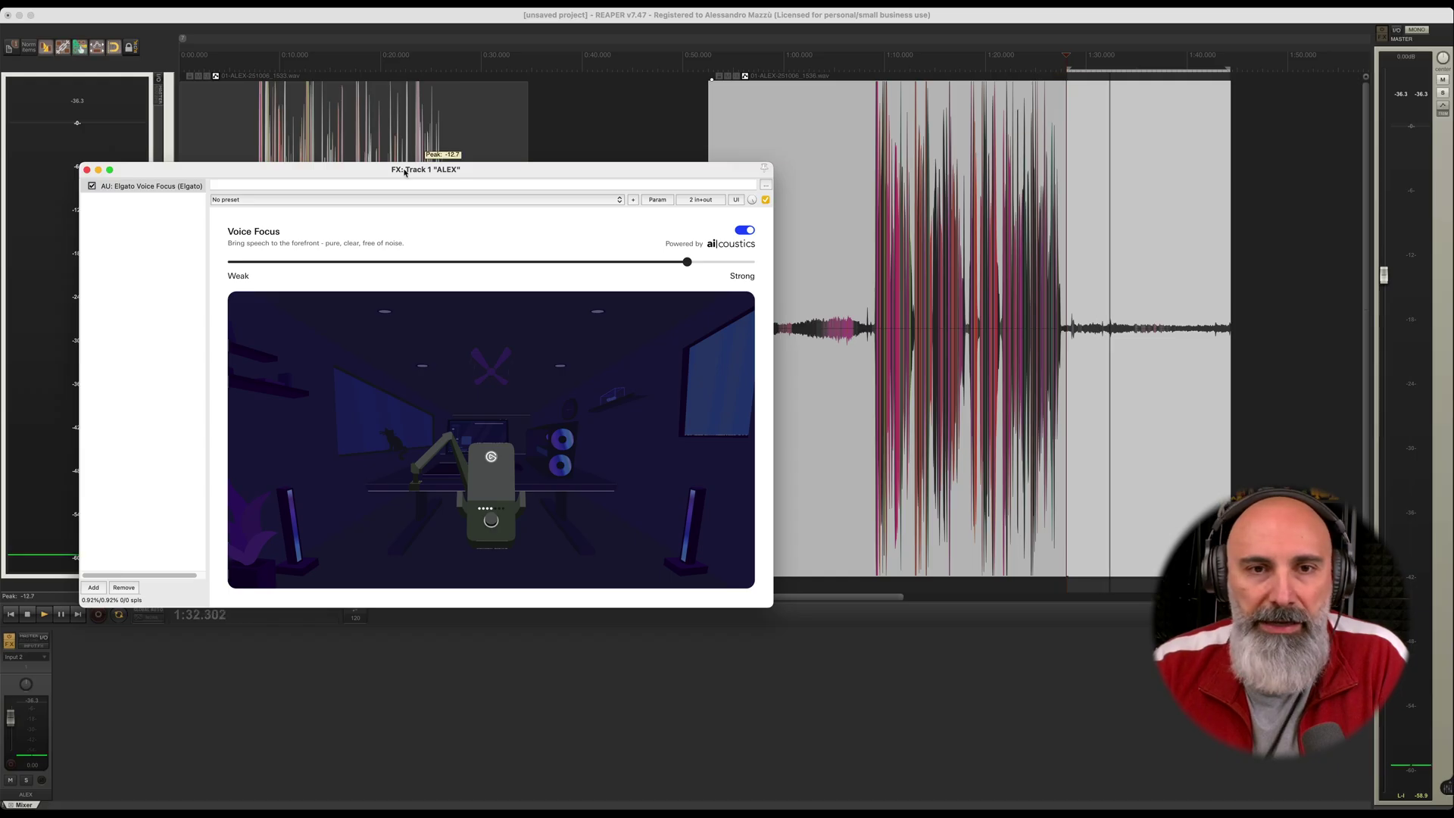
# Play from the start of the speech, compare near-maximum Voice Focus strength with a setting around five sixths of the range, keep the lower one and stop playback
pyautogui.moveTo(424, 168); pyautogui.dragTo(432, 104)
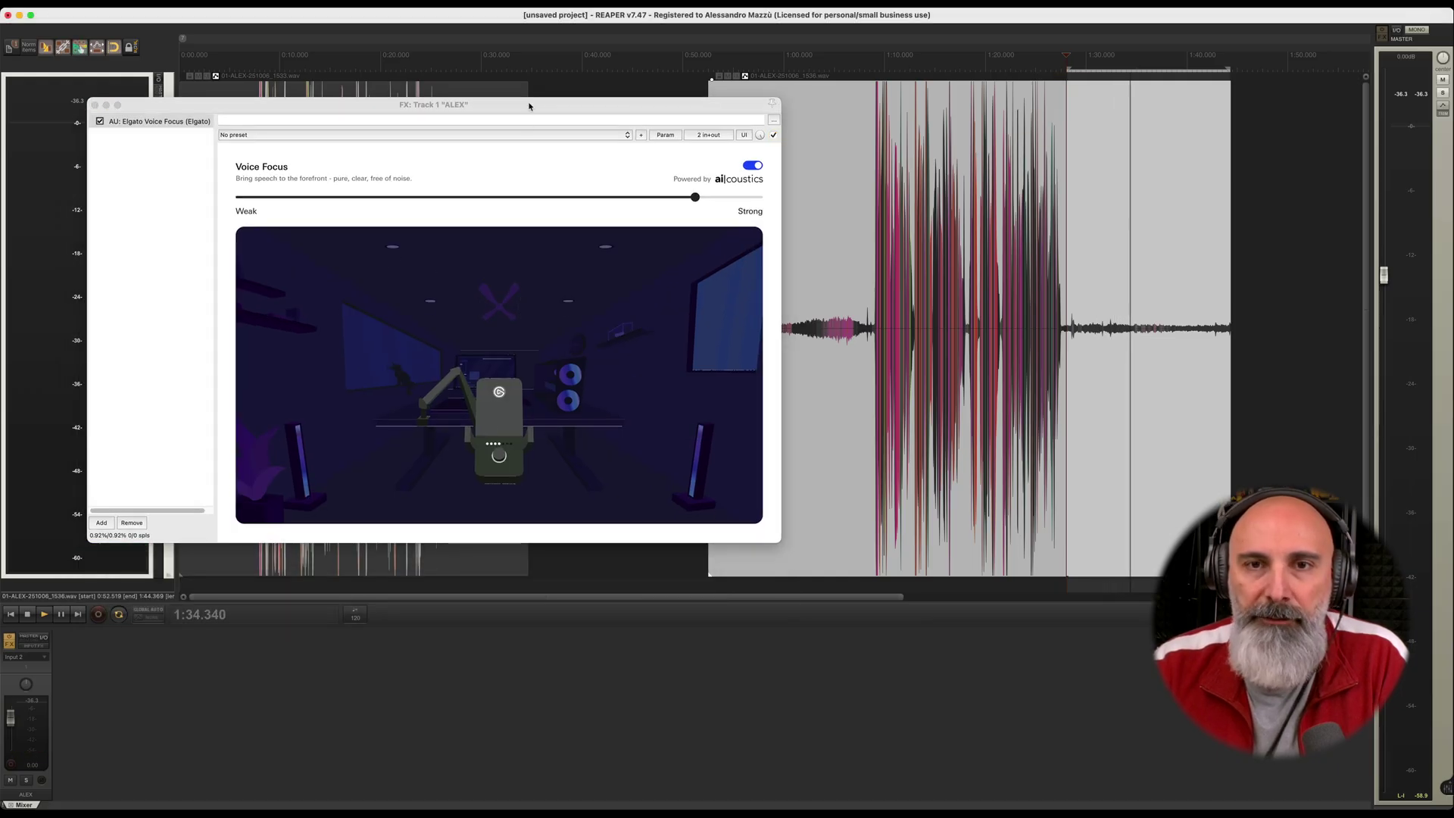
pyautogui.moveTo(529, 107); pyautogui.dragTo(500, 124)
pyautogui.click(871, 184)
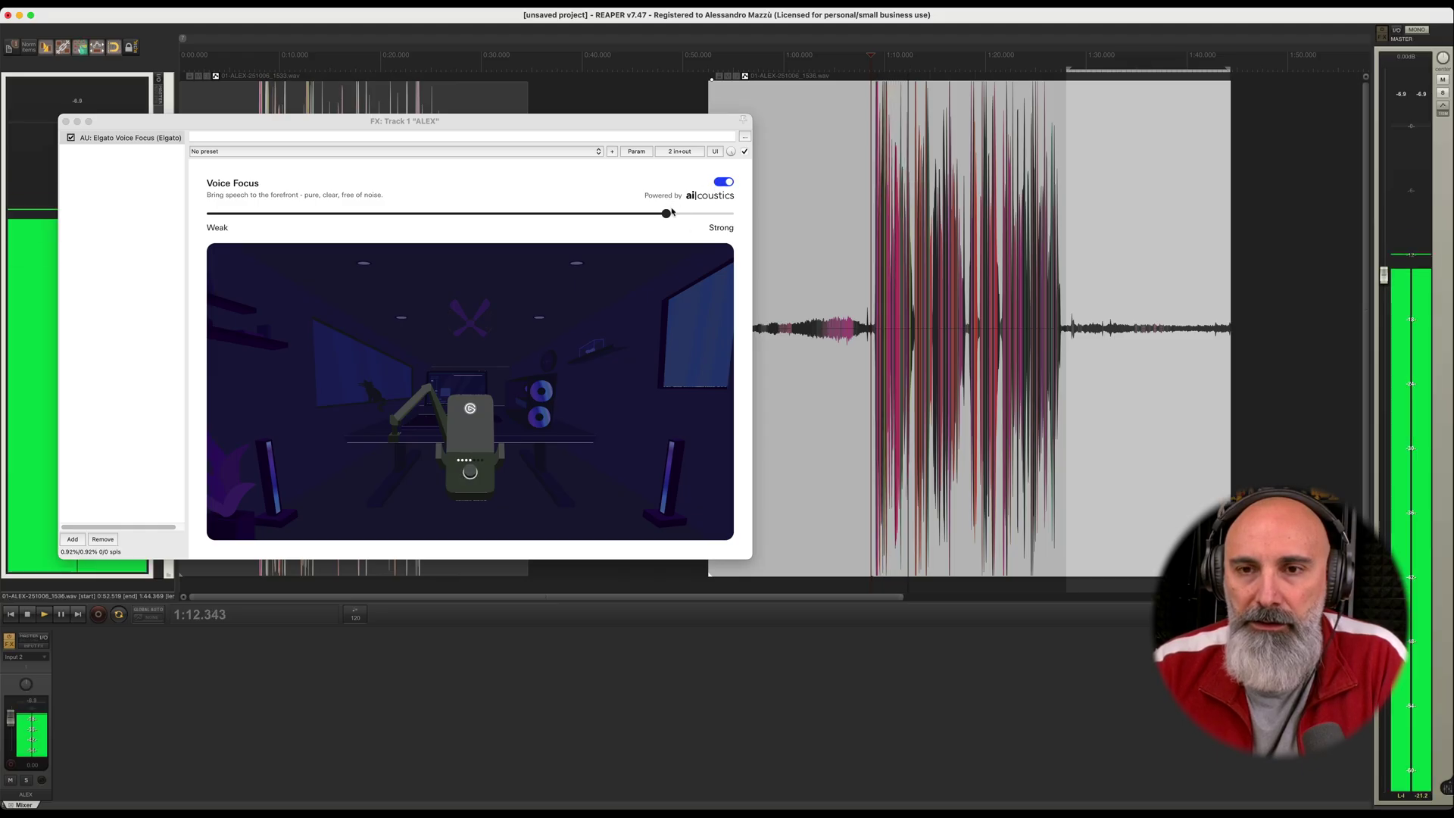
pyautogui.moveTo(667, 213); pyautogui.dragTo(728, 220)
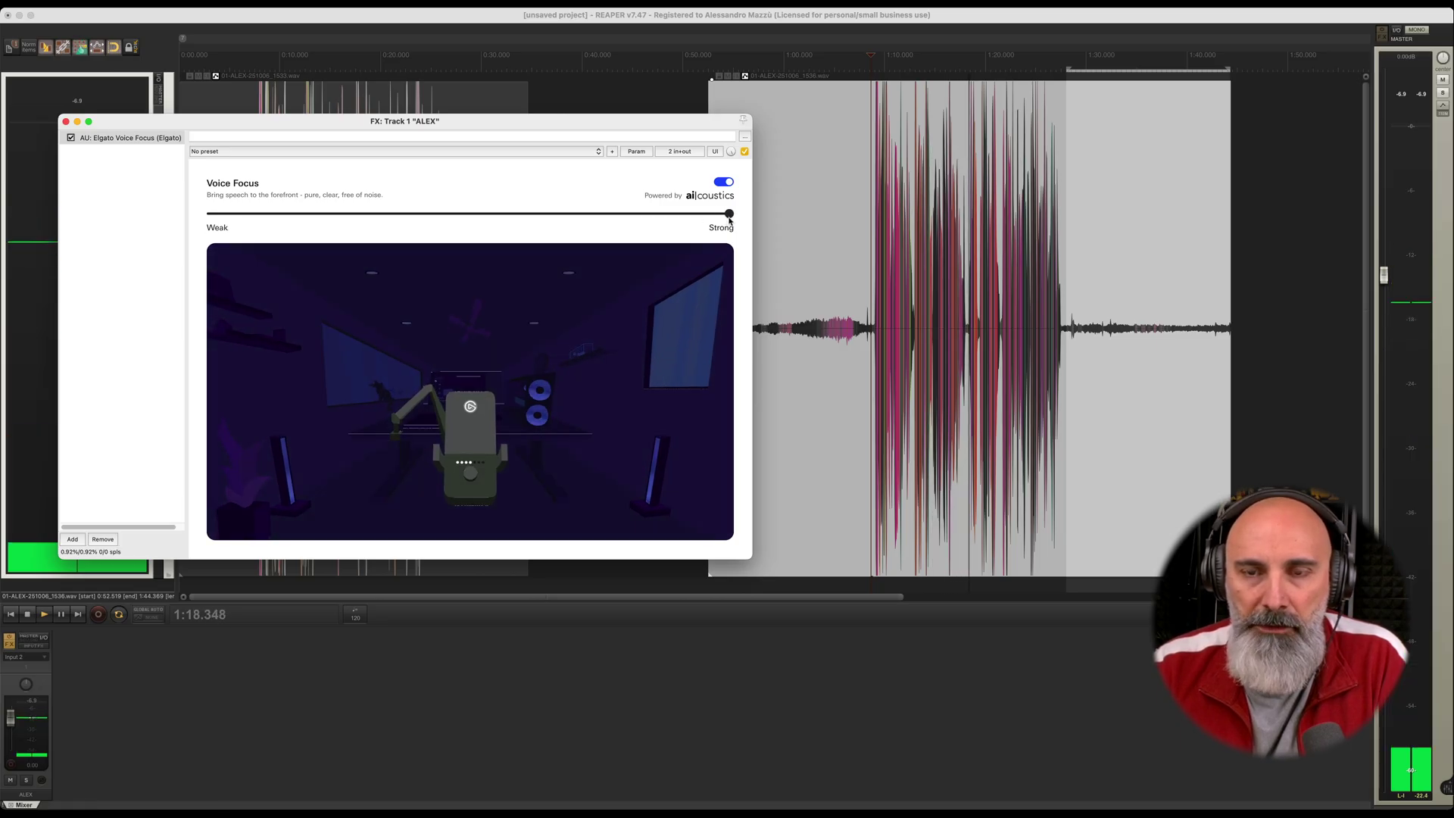
pyautogui.moveTo(729, 220); pyautogui.dragTo(648, 220)
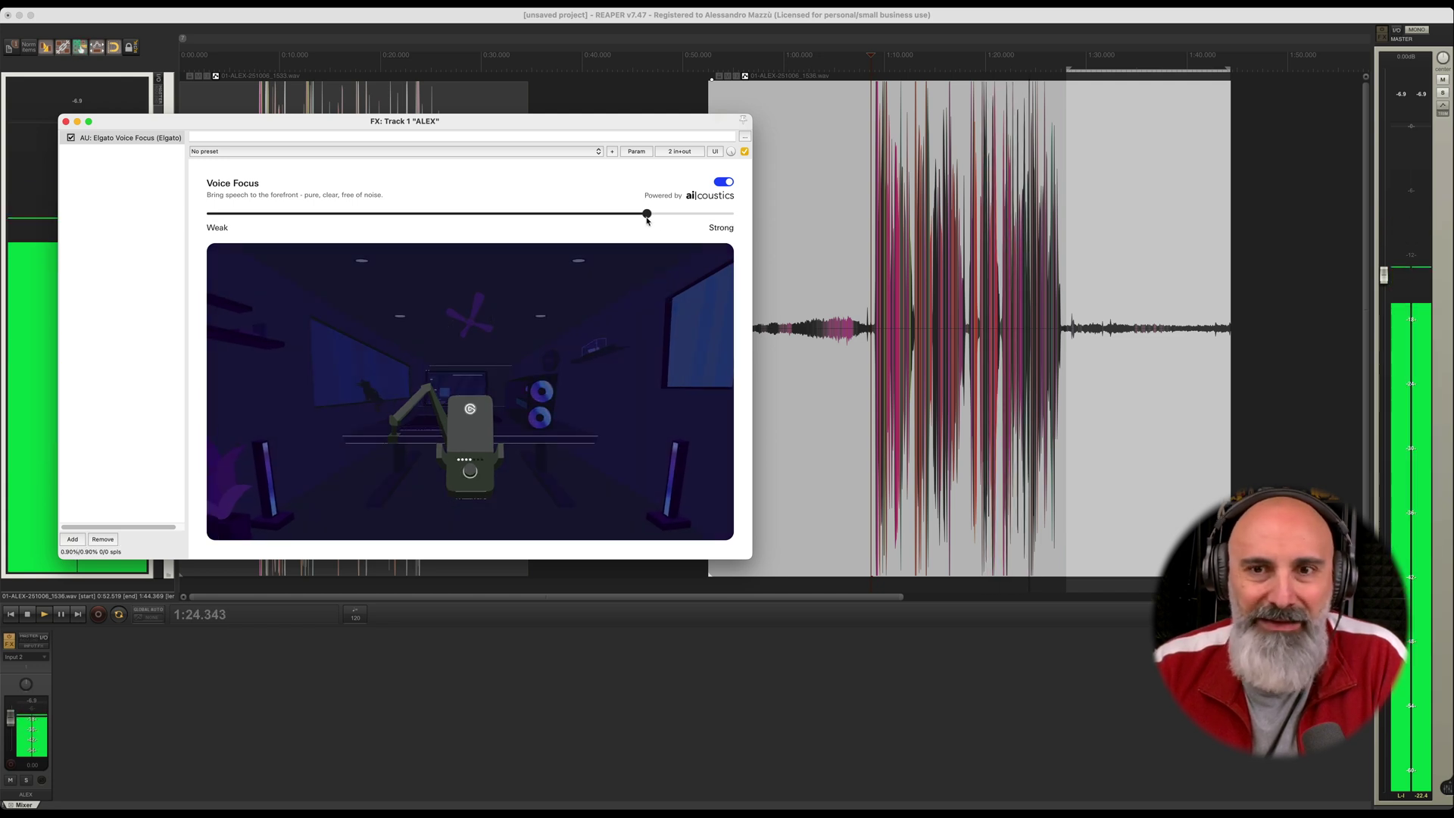
pyautogui.press('space')
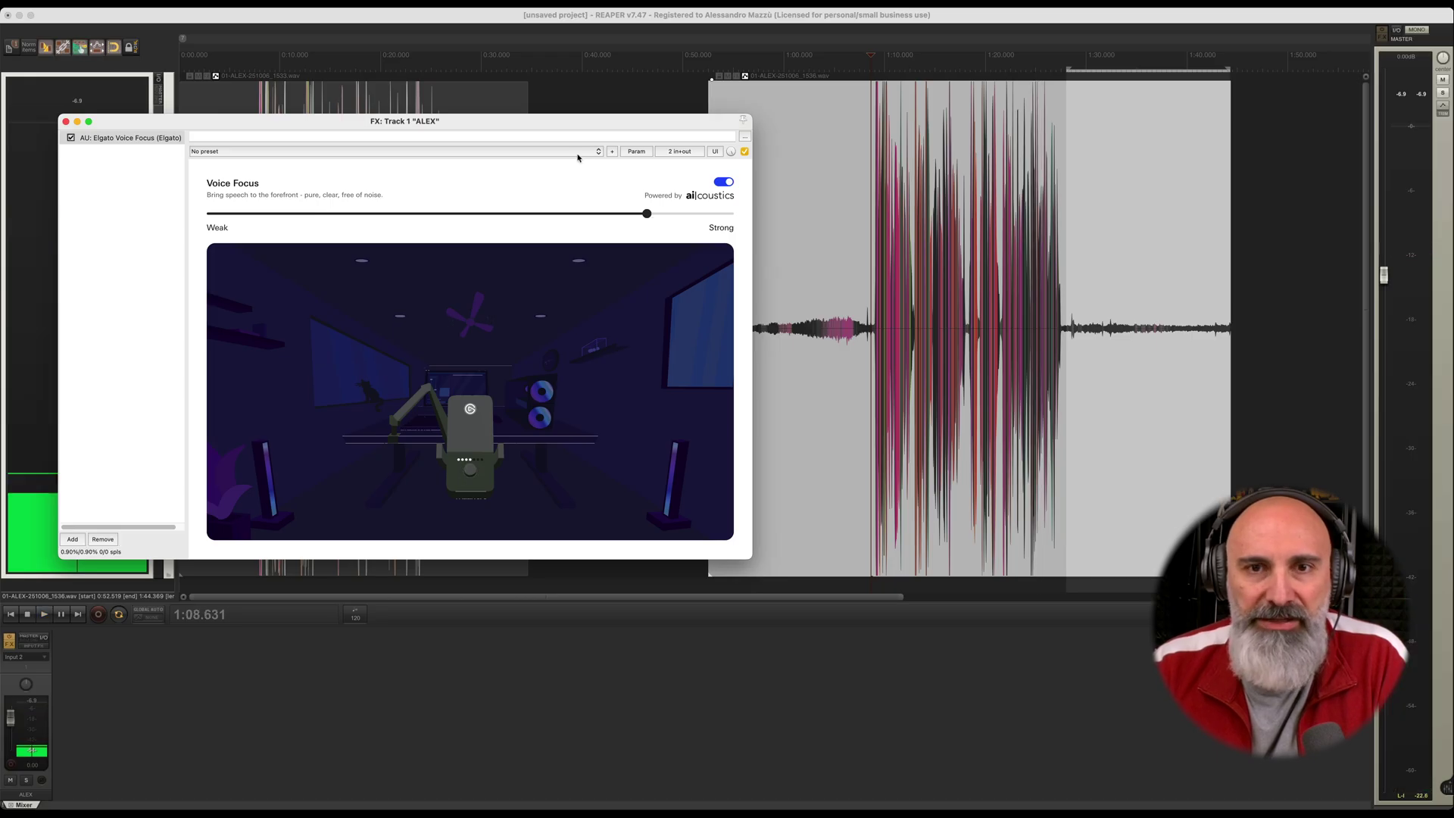
pyautogui.moveTo(564, 129); pyautogui.dragTo(724, 162)
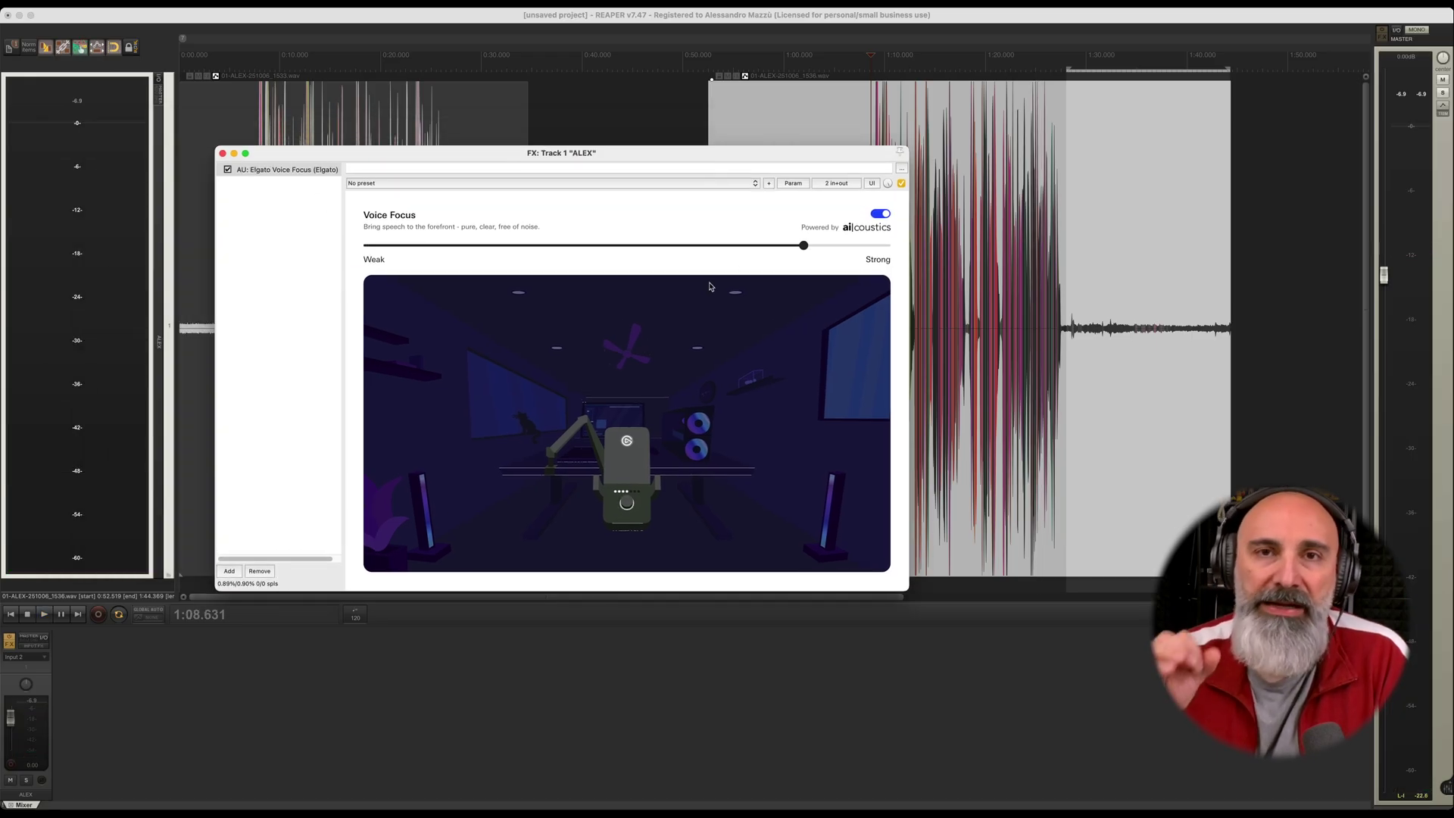